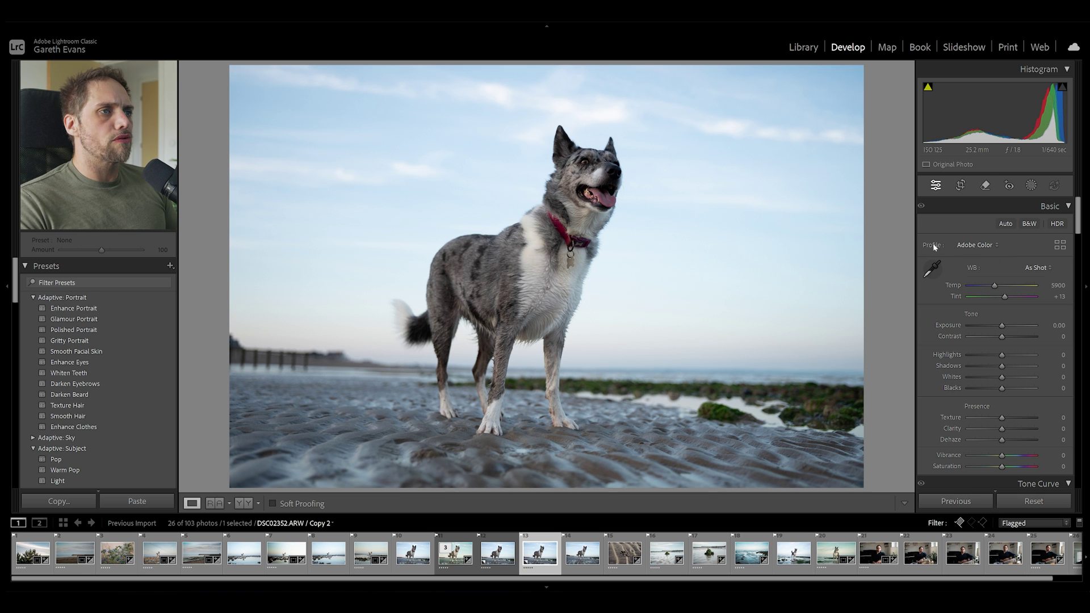
Apply the Adaptive Color profile to the dog photo from the profile browser, keeping its amount at 100
{"action": "left_click", "coordinate": [982, 246]}
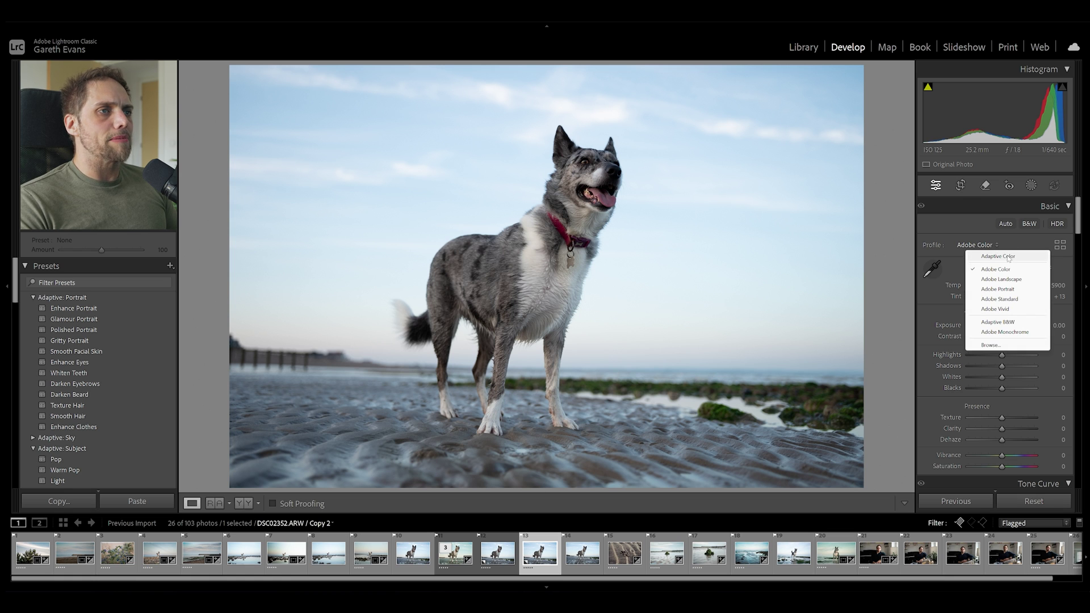
{"action": "left_click", "coordinate": [1065, 247]}
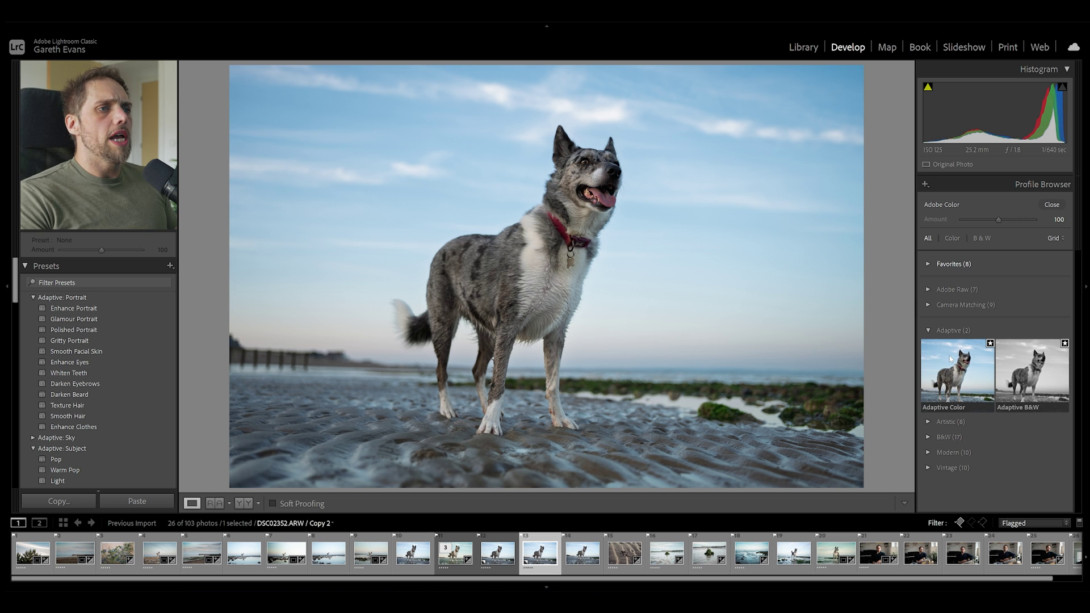
{"action": "left_click", "coordinate": [955, 370]}
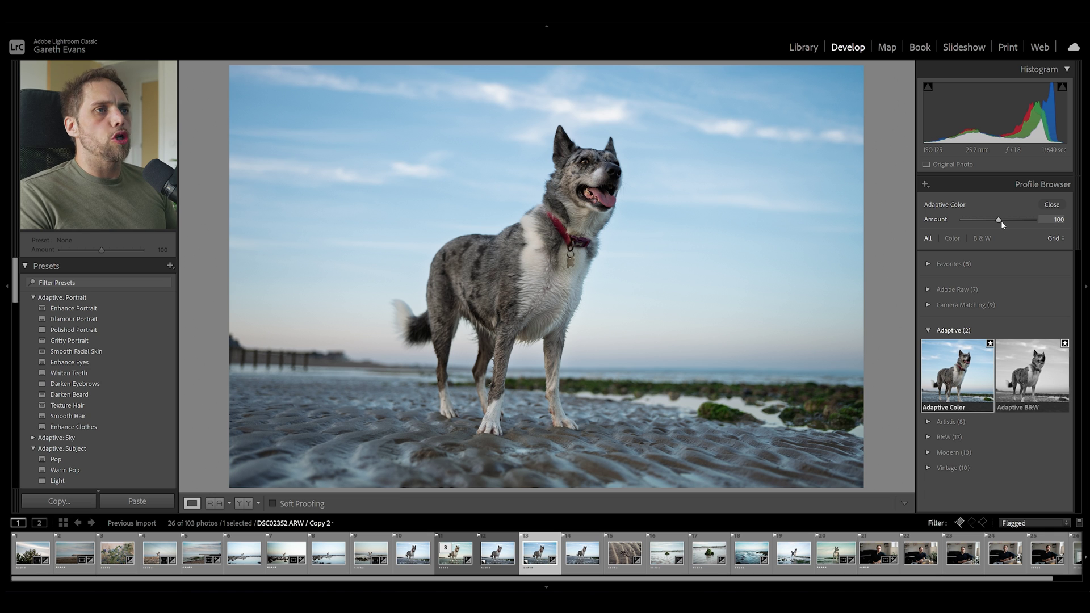
{"action": "mouse_move", "coordinate": [999, 222]}
{"action": "left_mouse_down"}
{"action": "mouse_move", "coordinate": [983, 222]}
{"action": "mouse_move", "coordinate": [1015, 223]}
{"action": "mouse_move", "coordinate": [999, 222]}
{"action": "left_mouse_up"}
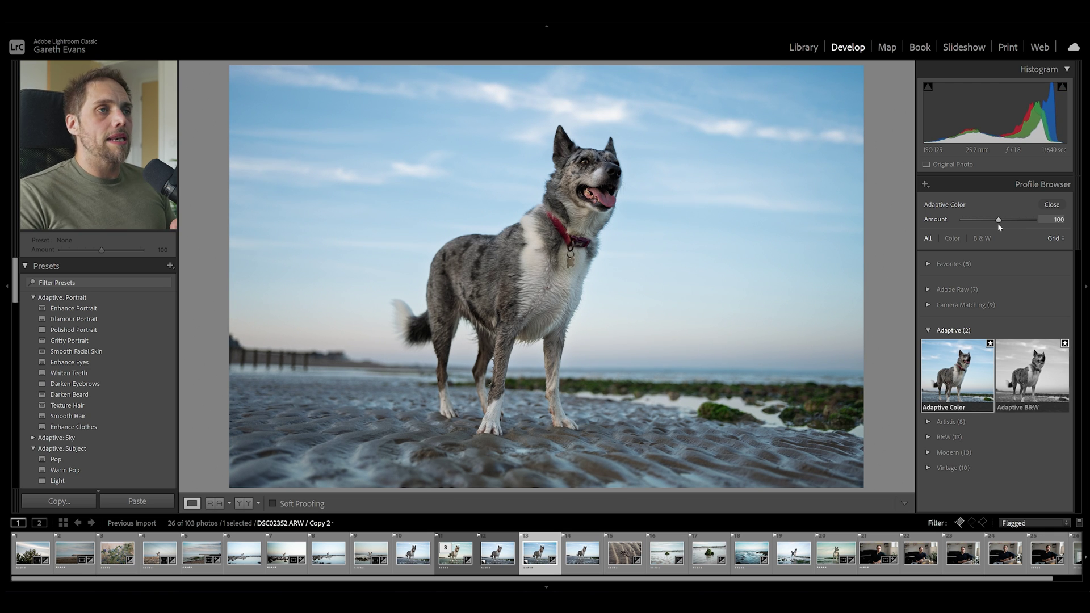
{"action": "left_click", "coordinate": [1052, 204]}
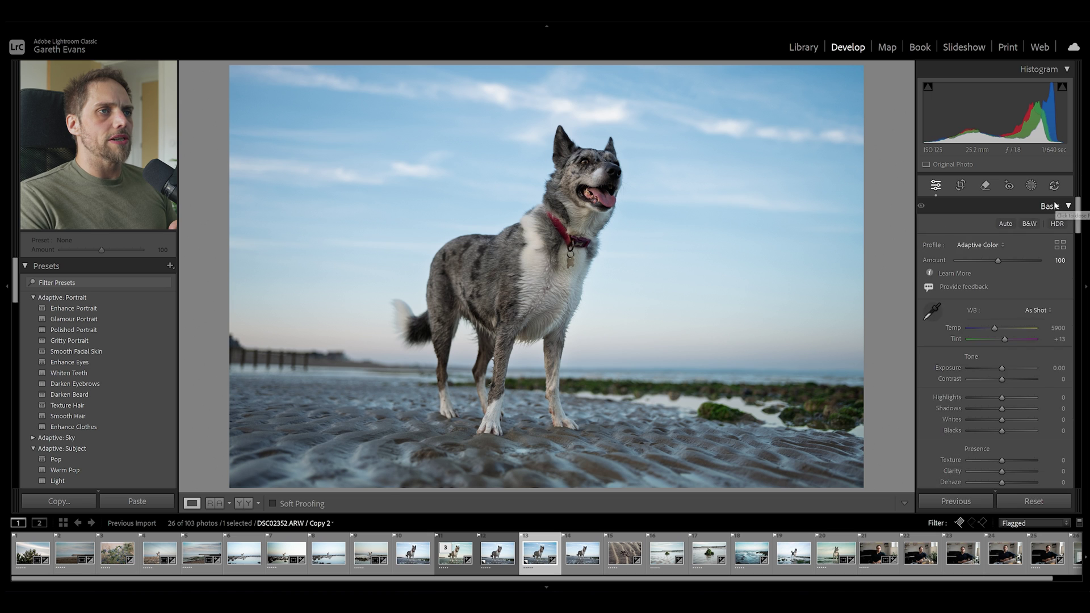
Set the photo's contrast to +5, highlights to -49, shadows to +1 and clarity to +8
{"action": "scroll", "coordinate": [1027, 351], "scroll_direction": "down", "scroll_amount": 3}
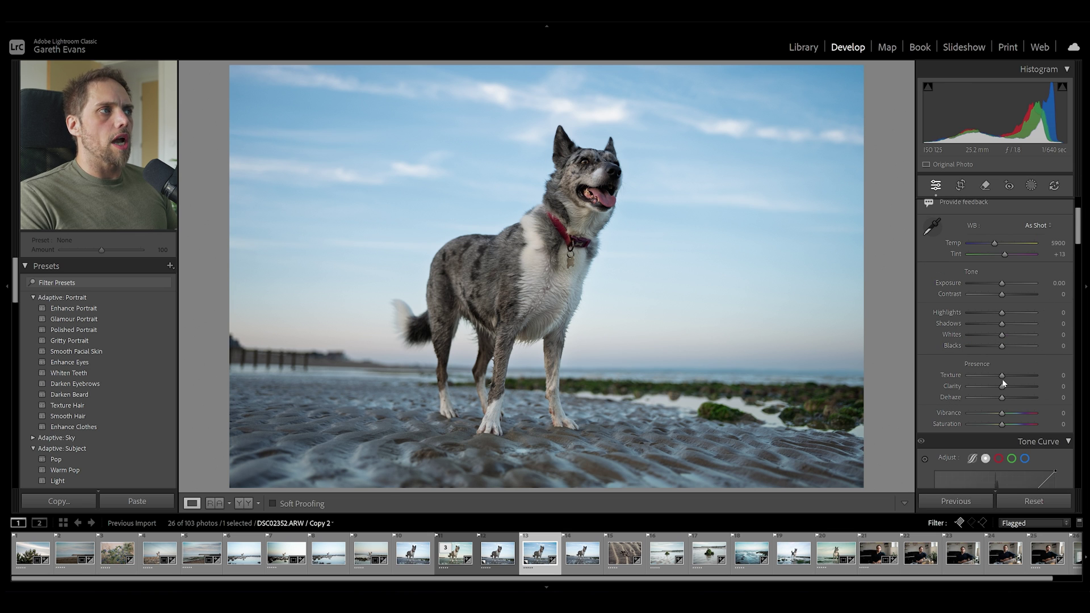
{"action": "scroll", "coordinate": [1002, 379], "scroll_direction": "up", "scroll_amount": 3}
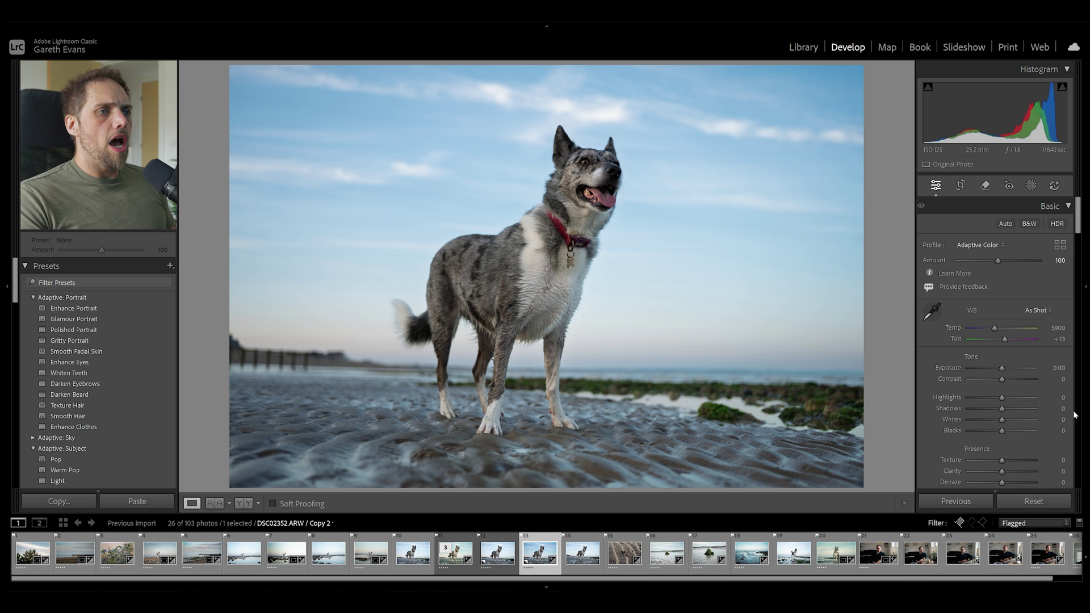
{"action": "left_click_drag", "start_coordinate": [1004, 409], "coordinate": [1003, 380]}
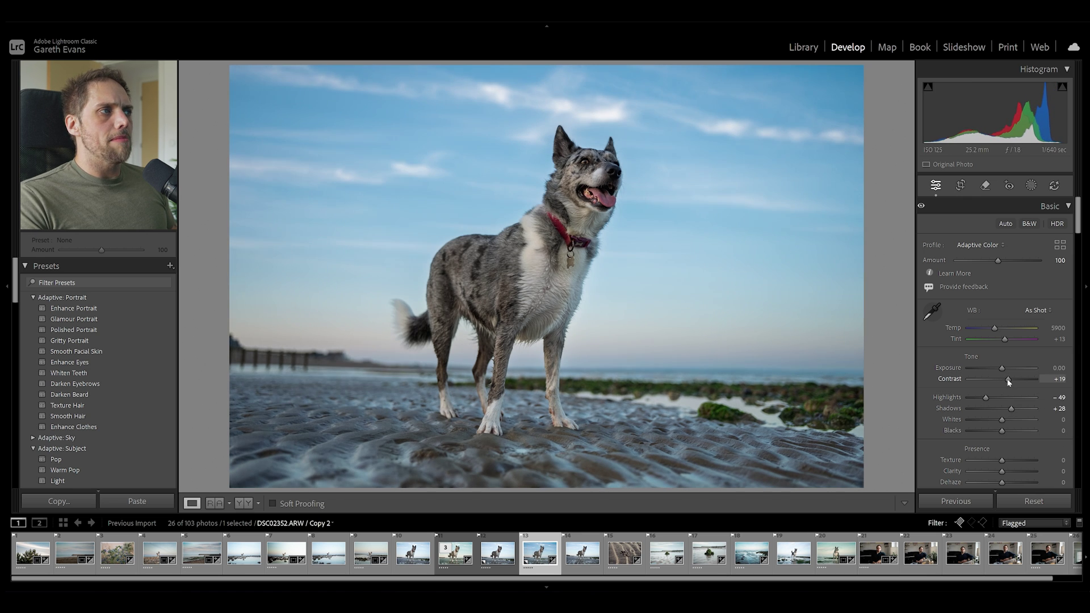
{"action": "left_click_drag", "start_coordinate": [1003, 472], "coordinate": [1006, 472]}
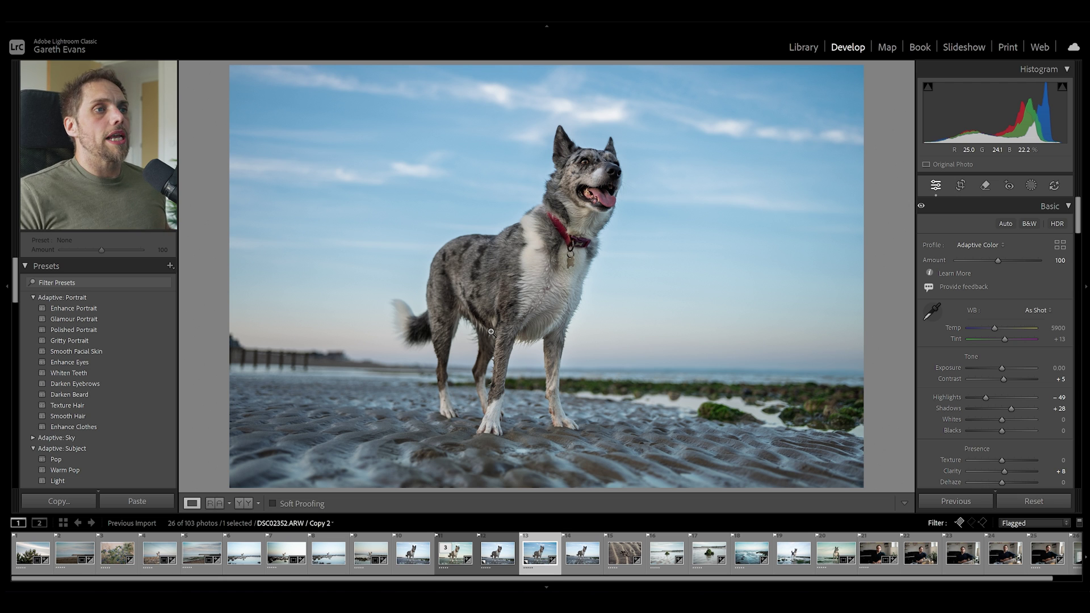
{"action": "mouse_move", "coordinate": [1011, 409]}
{"action": "left_mouse_down"}
{"action": "mouse_move", "coordinate": [1021, 409]}
{"action": "mouse_move", "coordinate": [1002, 411]}
{"action": "left_mouse_up"}
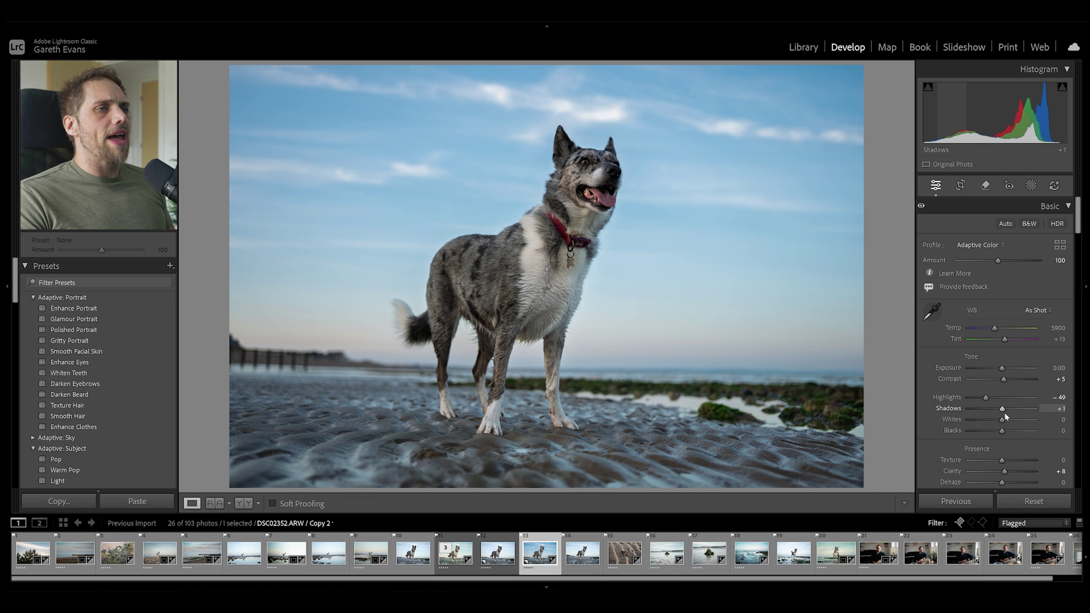
{"action": "left_click", "coordinate": [1031, 188]}
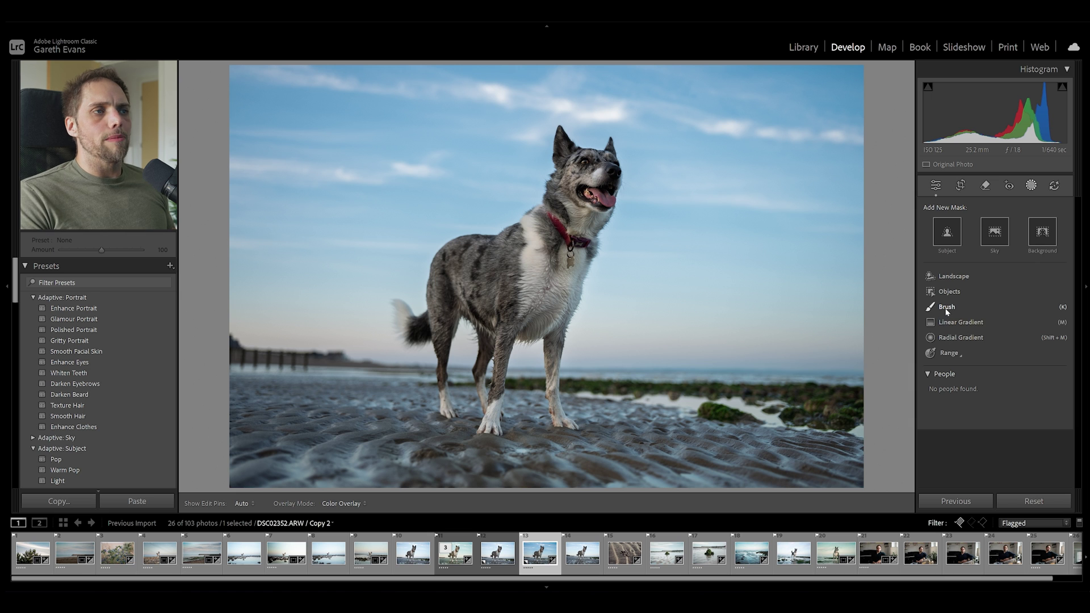
{"action": "left_click", "coordinate": [947, 232]}
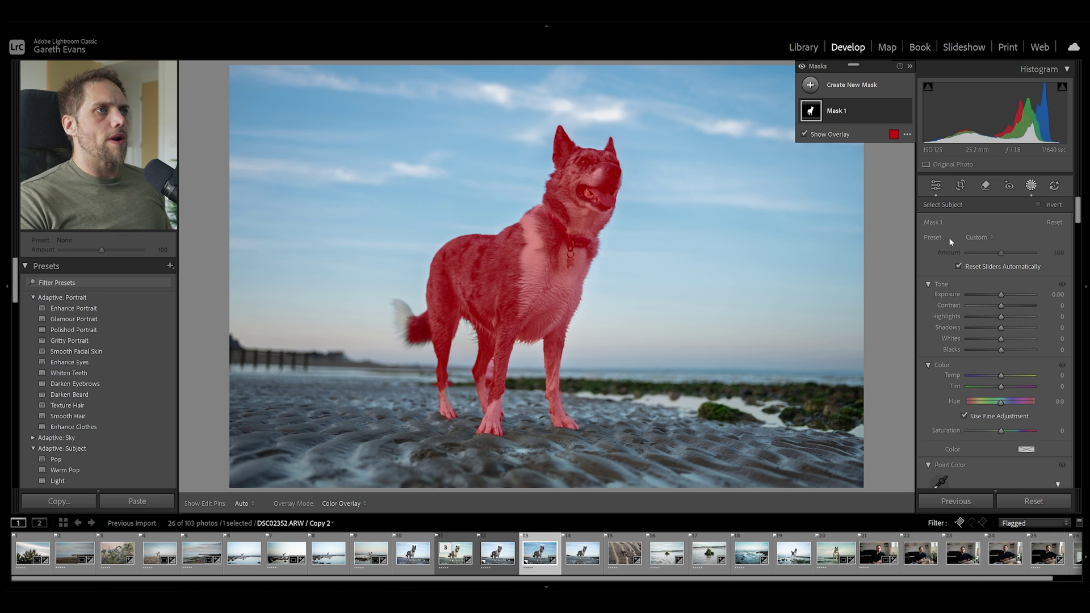
{"action": "right_click", "coordinate": [899, 117]}
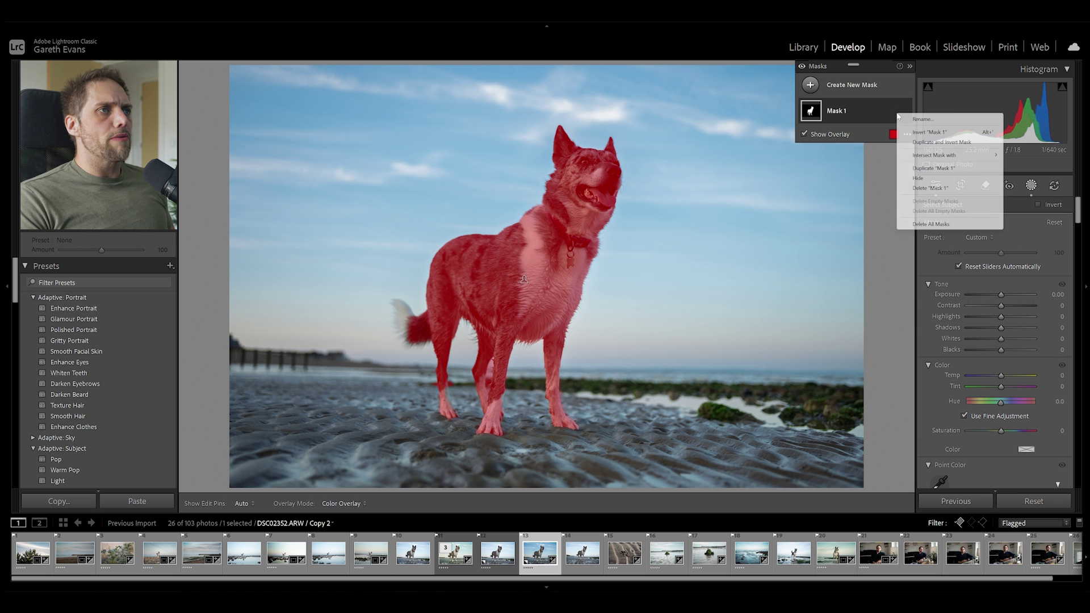
{"action": "left_click", "coordinate": [941, 190]}
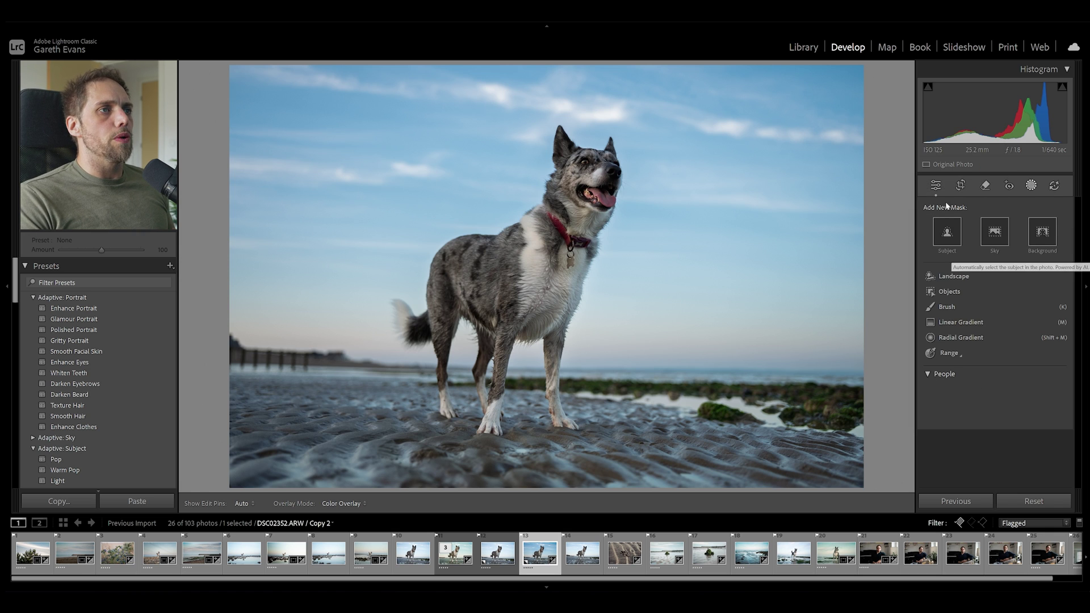
{"action": "left_click", "coordinate": [936, 185]}
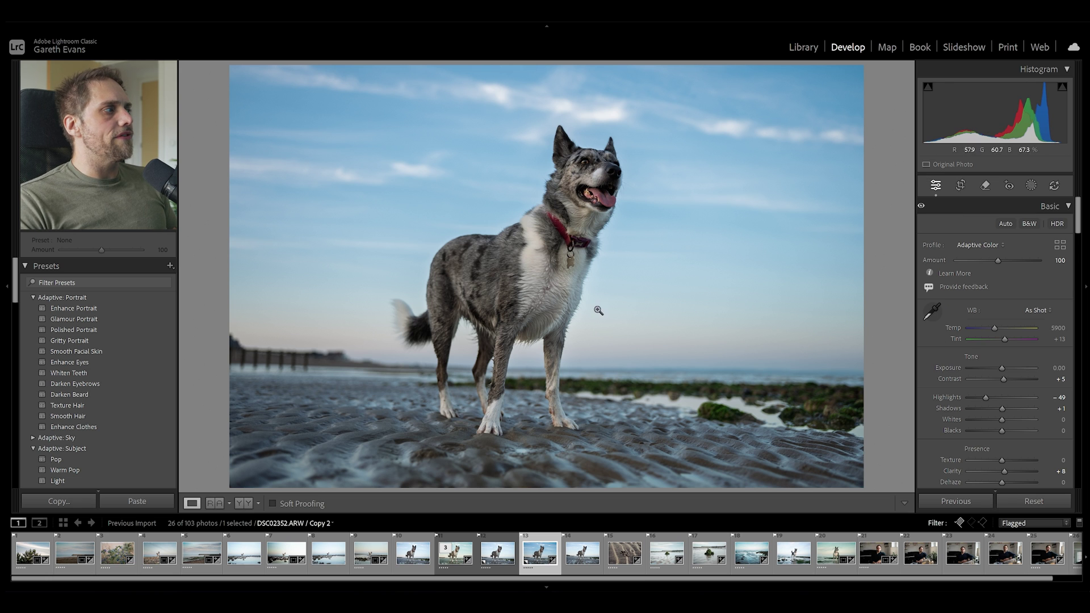
Apply the Warm Light preset from the Adaptive: Subject group to the dog photo
{"action": "left_click", "coordinate": [34, 297]}
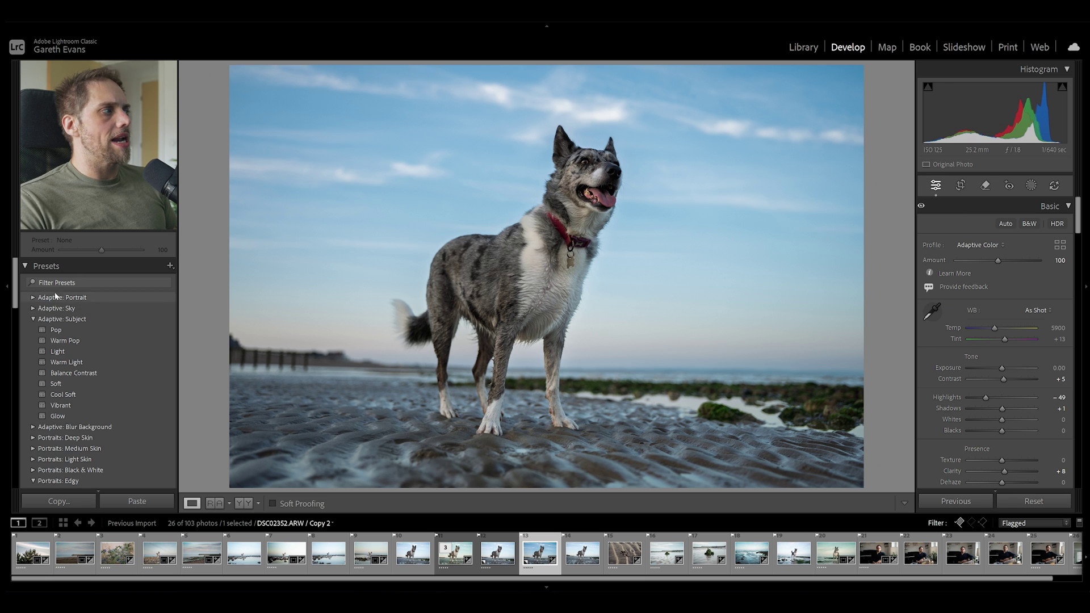
{"action": "left_click", "coordinate": [54, 321]}
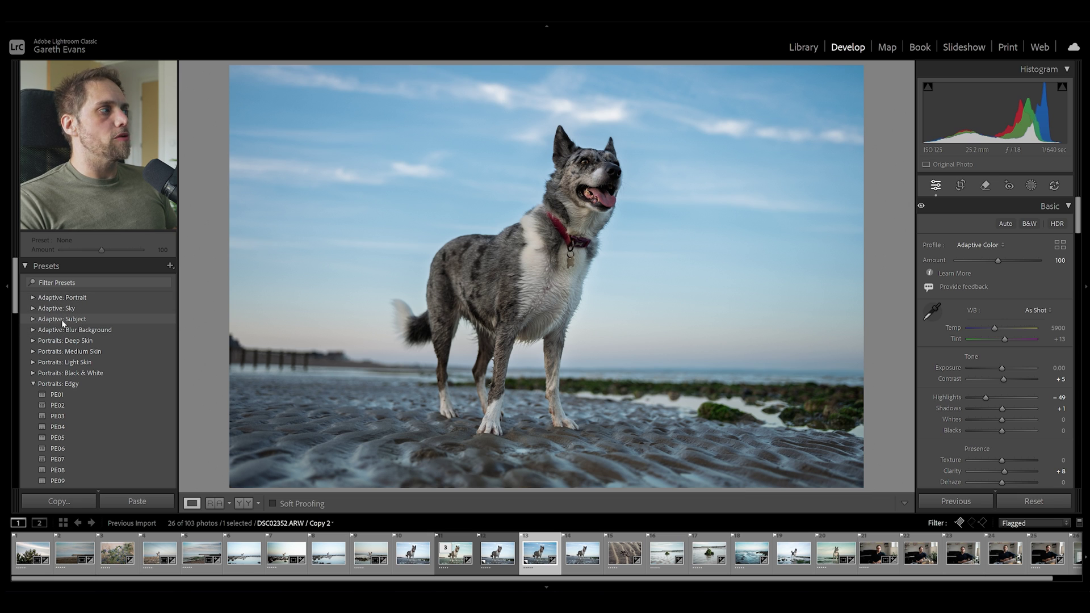
{"action": "left_click", "coordinate": [33, 319]}
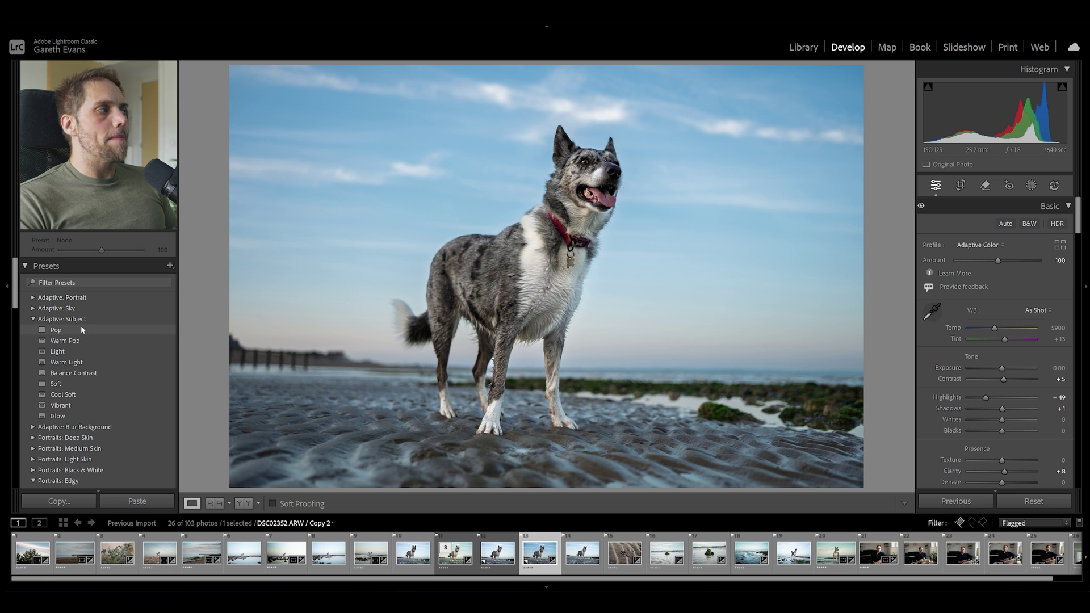
{"action": "left_click", "coordinate": [89, 363]}
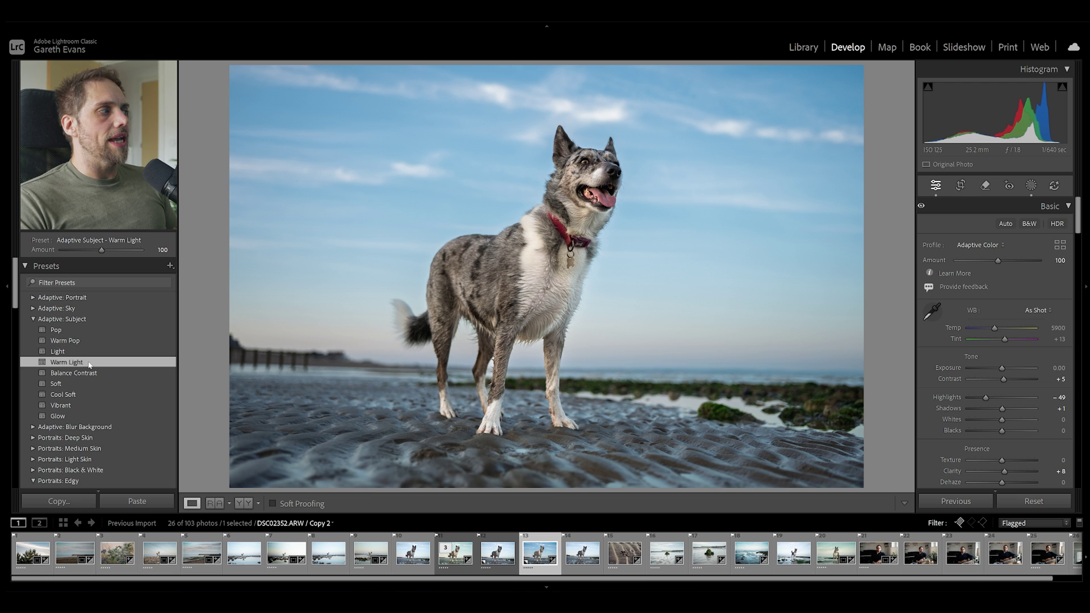
Open the Warm Light mask on the dog, check its overlay and adjustments, and keep its amount at 100
{"action": "left_click", "coordinate": [1032, 186]}
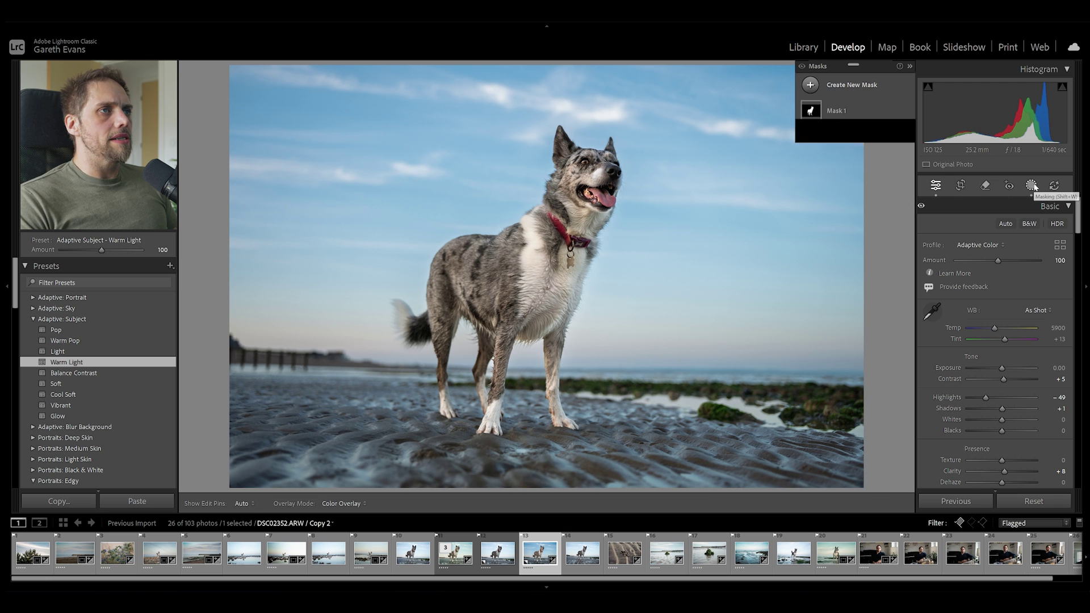
{"action": "left_click", "coordinate": [846, 113]}
{"action": "key", "text": "o"}
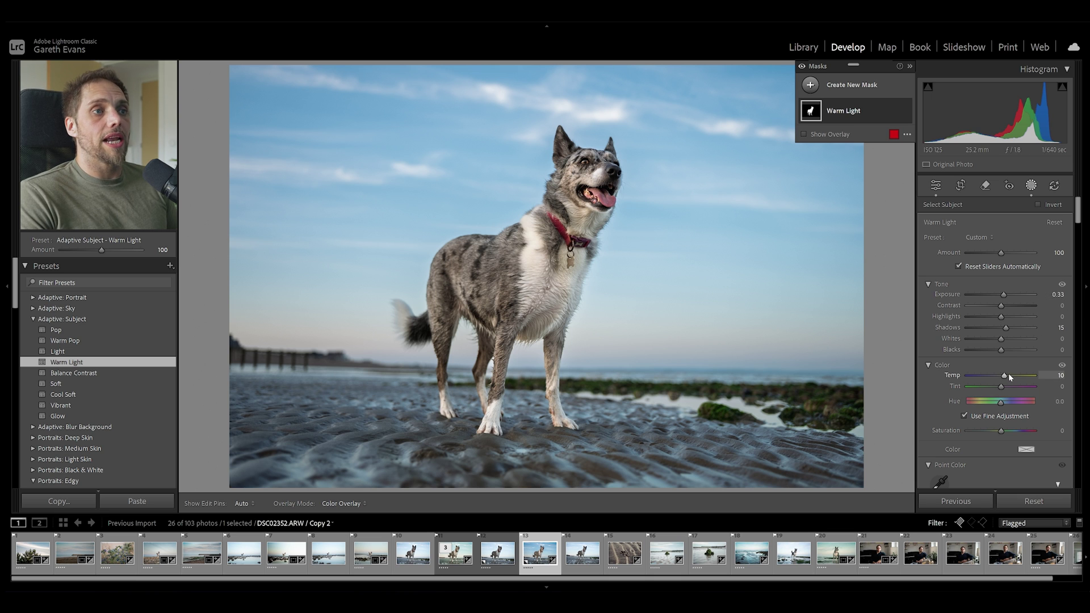
{"action": "left_click", "coordinate": [1001, 253]}
{"action": "mouse_move", "coordinate": [1000, 252]}
{"action": "left_mouse_down"}
{"action": "mouse_move", "coordinate": [976, 255]}
{"action": "mouse_move", "coordinate": [1001, 258]}
{"action": "left_mouse_up"}
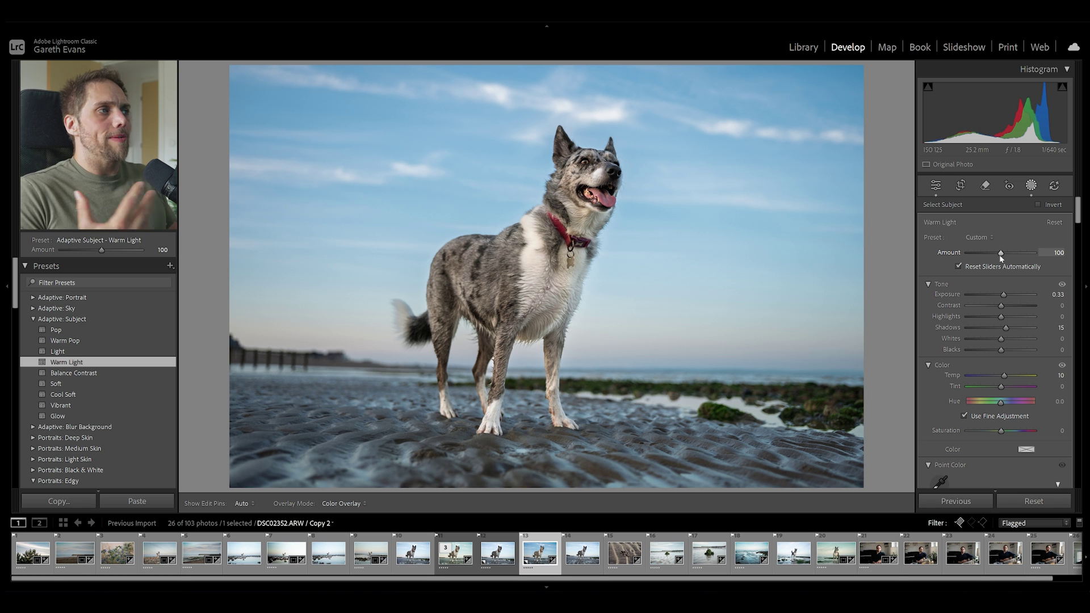
Apply the Golden Hour preset from the Adaptive: Sky group to the dog photo
{"action": "left_click", "coordinate": [34, 320]}
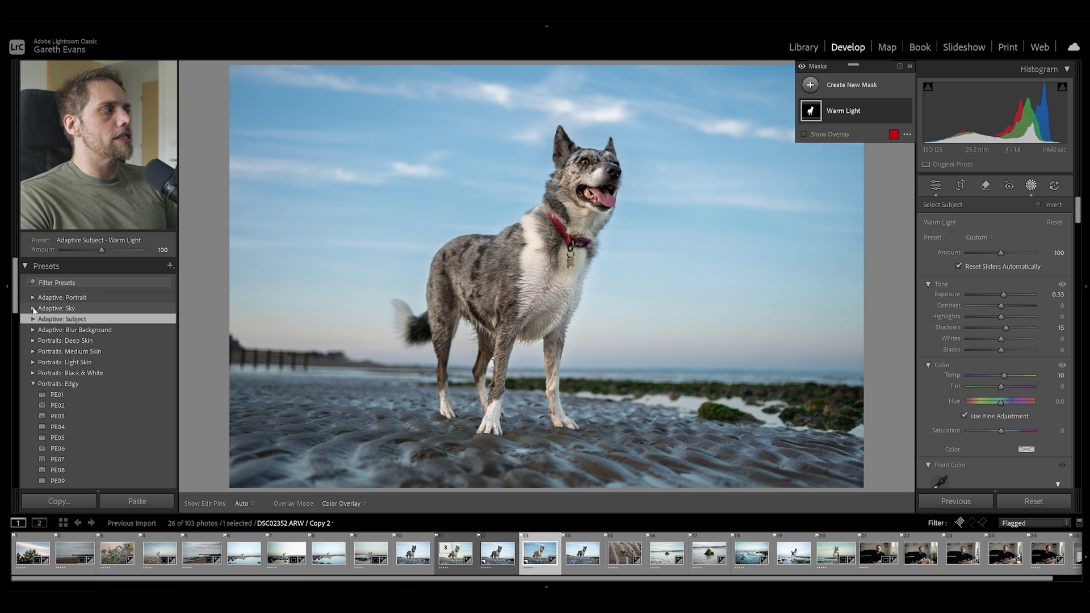
{"action": "left_click", "coordinate": [32, 308]}
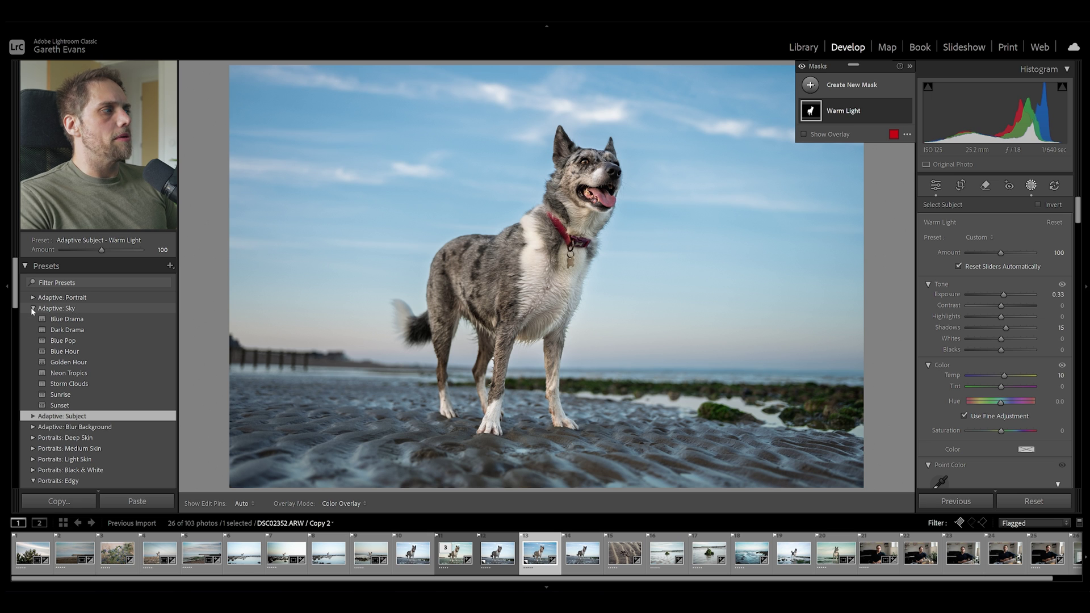
{"action": "left_click", "coordinate": [67, 321]}
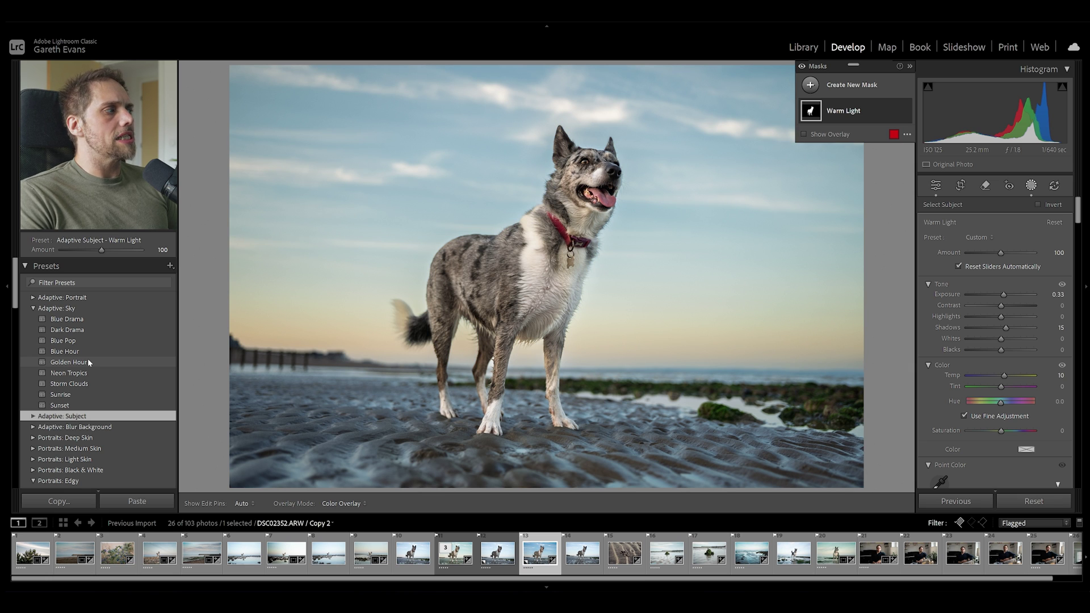
{"action": "left_click", "coordinate": [88, 362]}
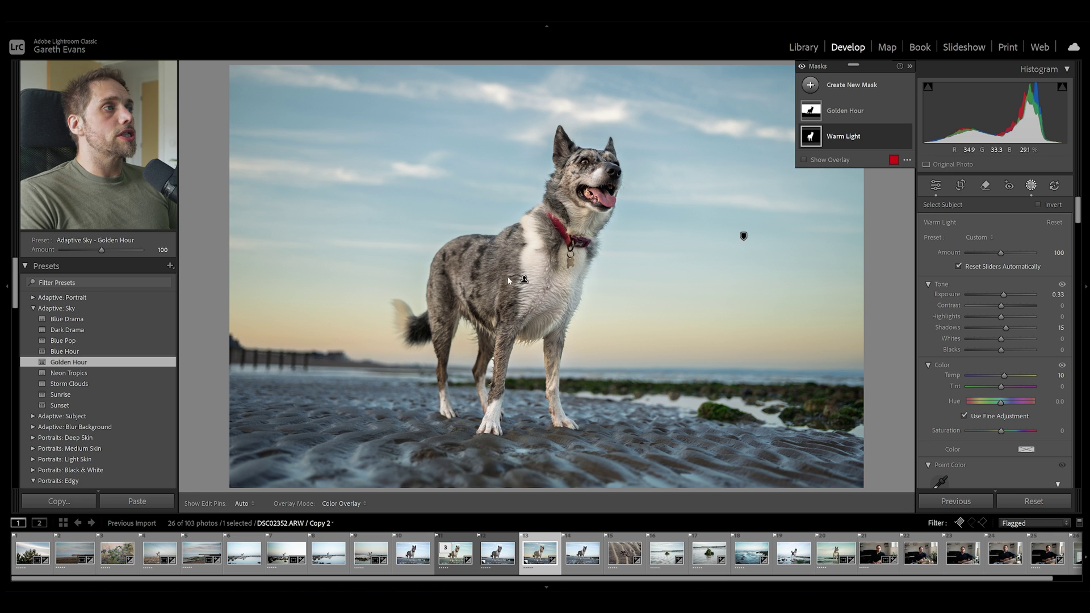
Check the Golden Hour mask's overlay on the sky, try its highlights at -51 and reset them
{"action": "left_click", "coordinate": [867, 112]}
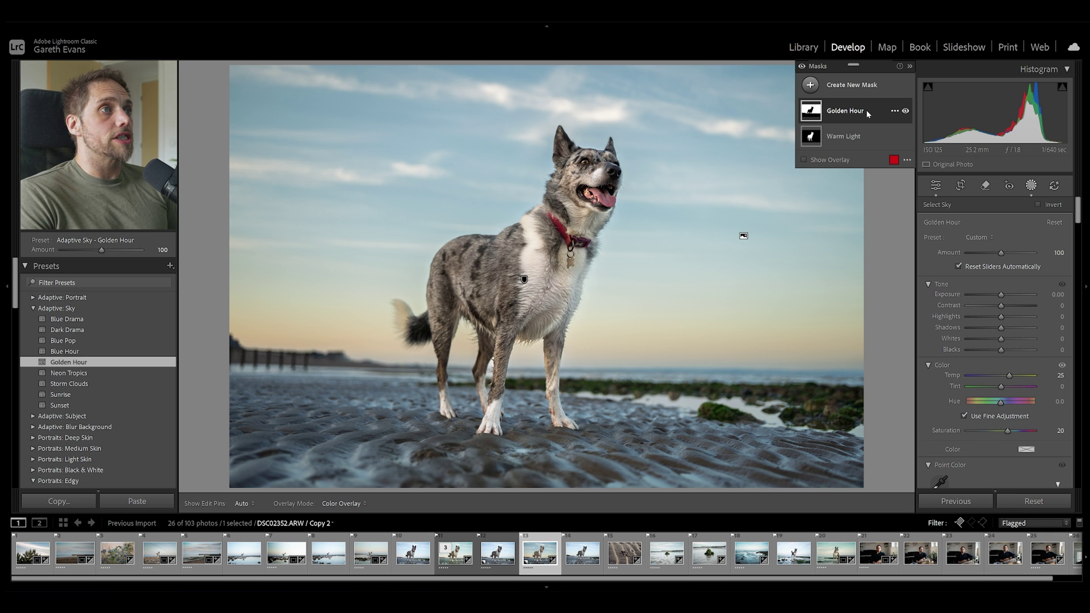
{"action": "key", "text": "o"}
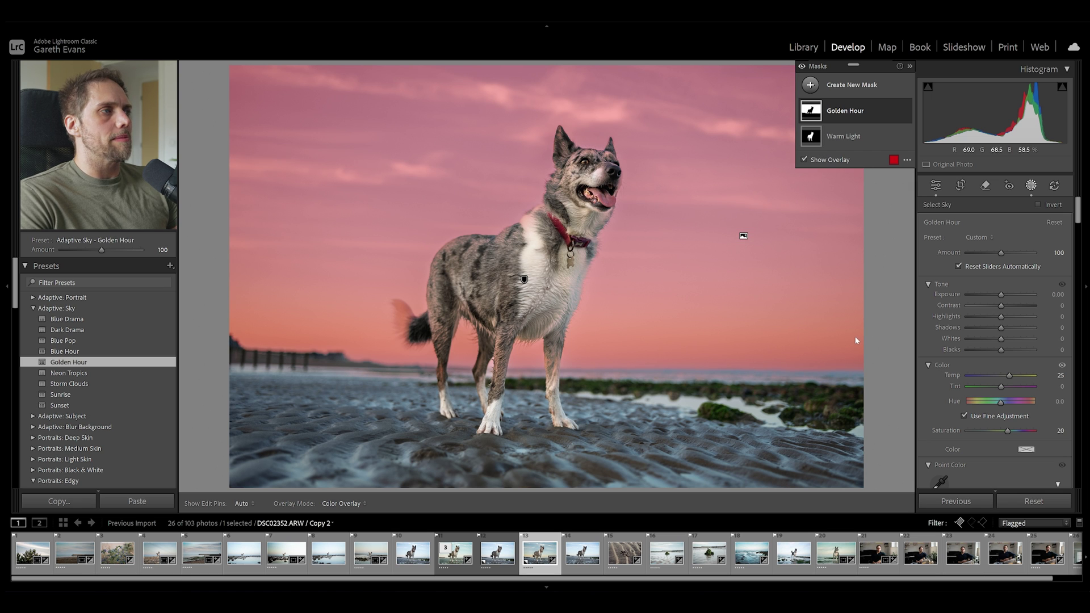
{"action": "key", "text": "o"}
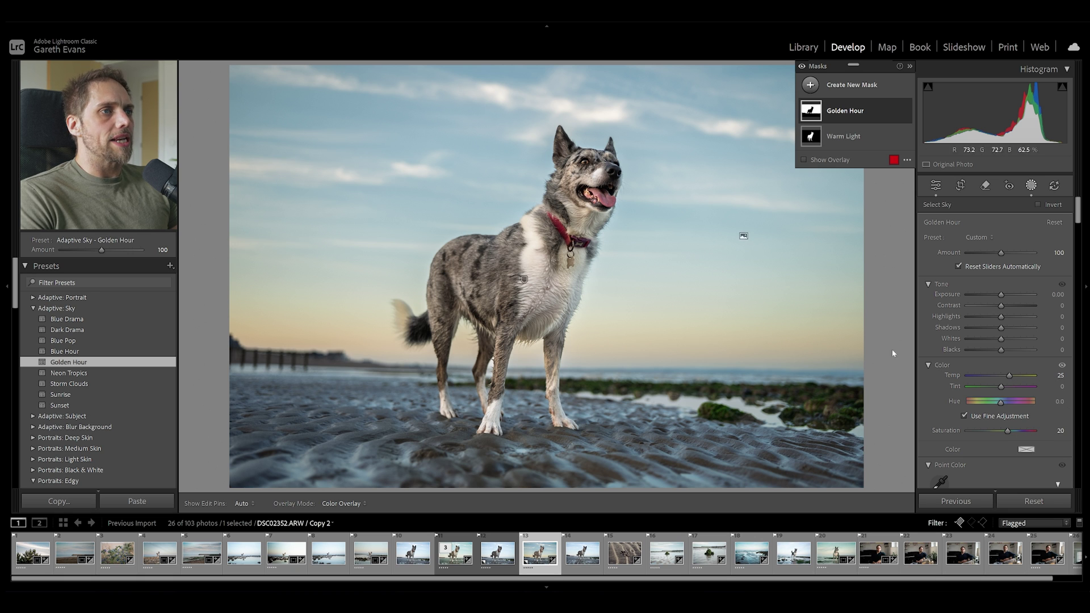
{"action": "left_click_drag", "start_coordinate": [1001, 316], "coordinate": [985, 322]}
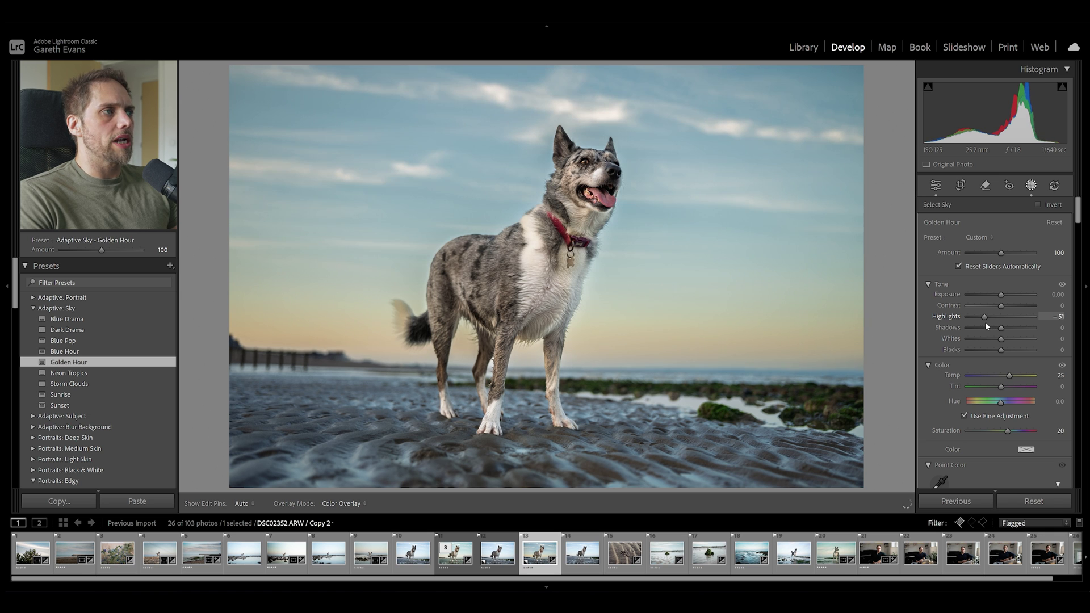
{"action": "double_click", "coordinate": [985, 318]}
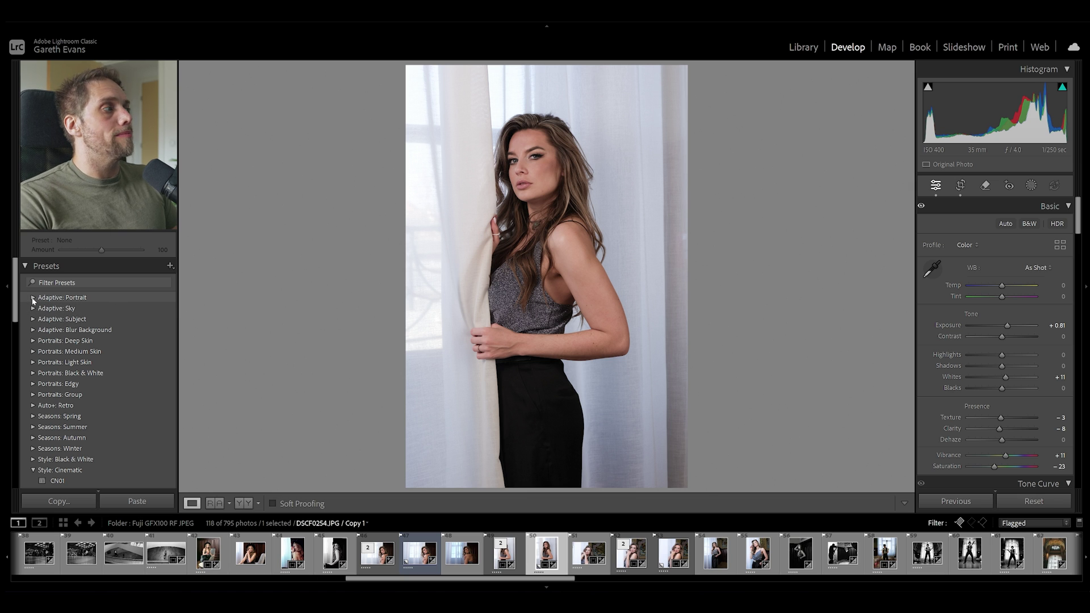
Apply the Pop preset from the Adaptive: Subject group to the portrait of the woman and open its mask
{"action": "left_click", "coordinate": [33, 319]}
{"action": "left_click", "coordinate": [86, 328]}
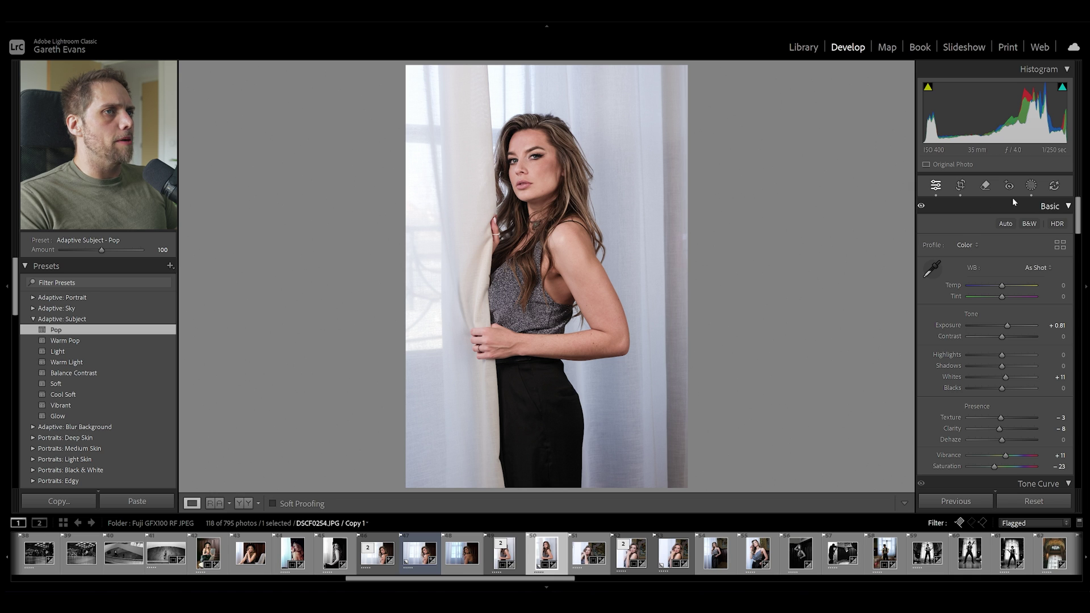
{"action": "left_click", "coordinate": [1029, 187]}
{"action": "left_click", "coordinate": [843, 117]}
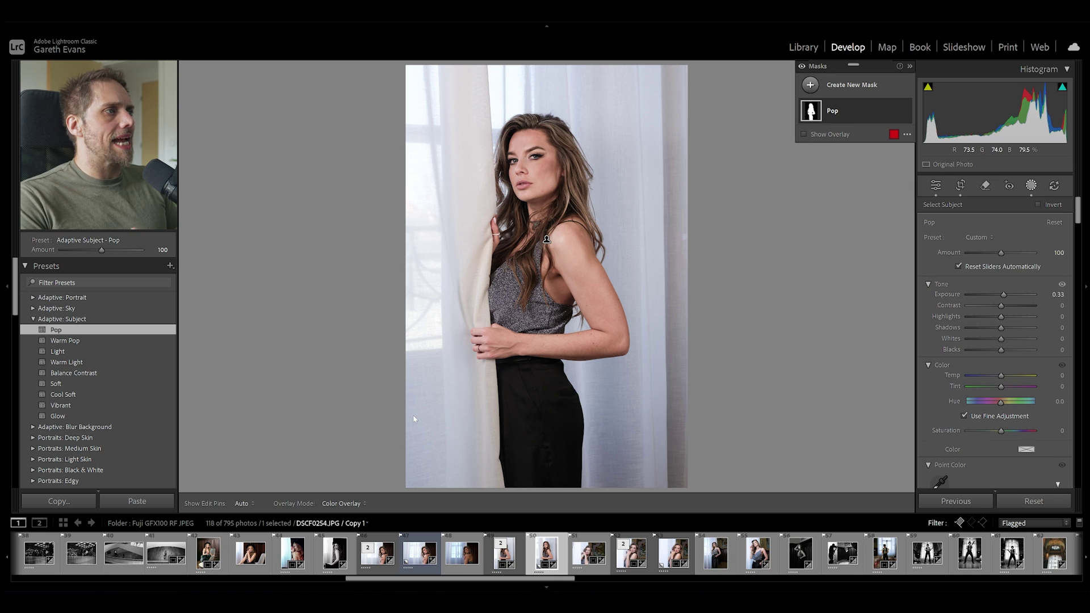
Apply the Enhance Portrait preset from the Adaptive: Portrait group to the portrait of the woman
{"action": "left_click", "coordinate": [34, 299]}
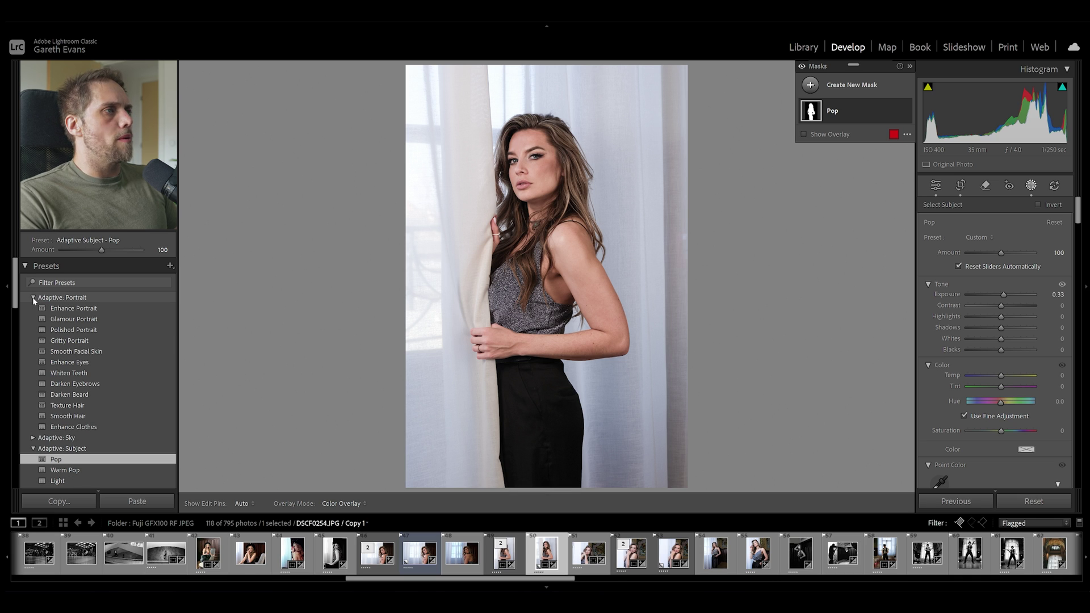
{"action": "left_click", "coordinate": [81, 309]}
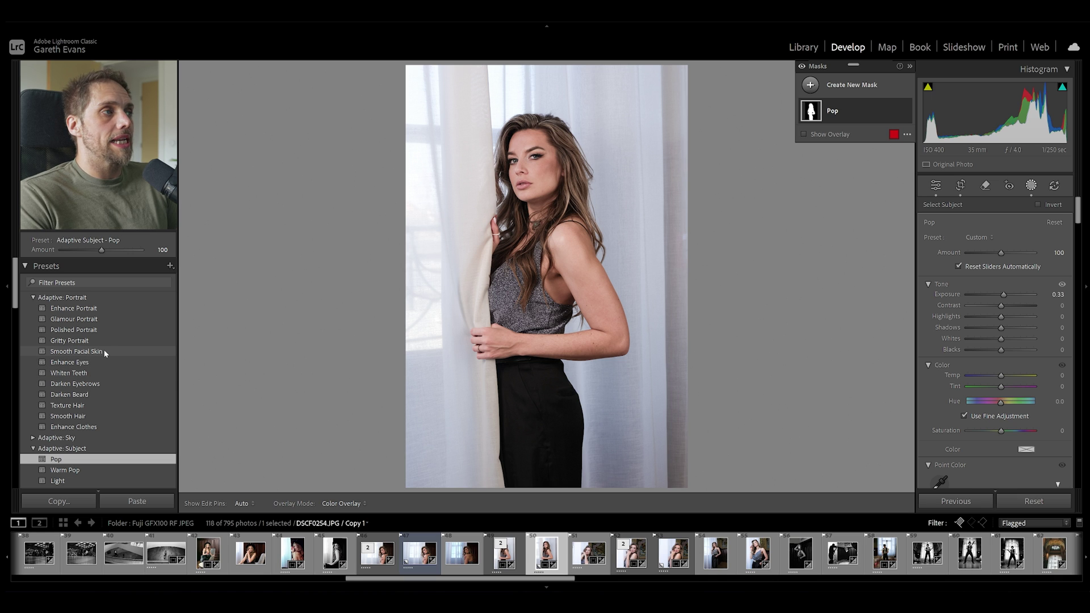
{"action": "left_click", "coordinate": [100, 307]}
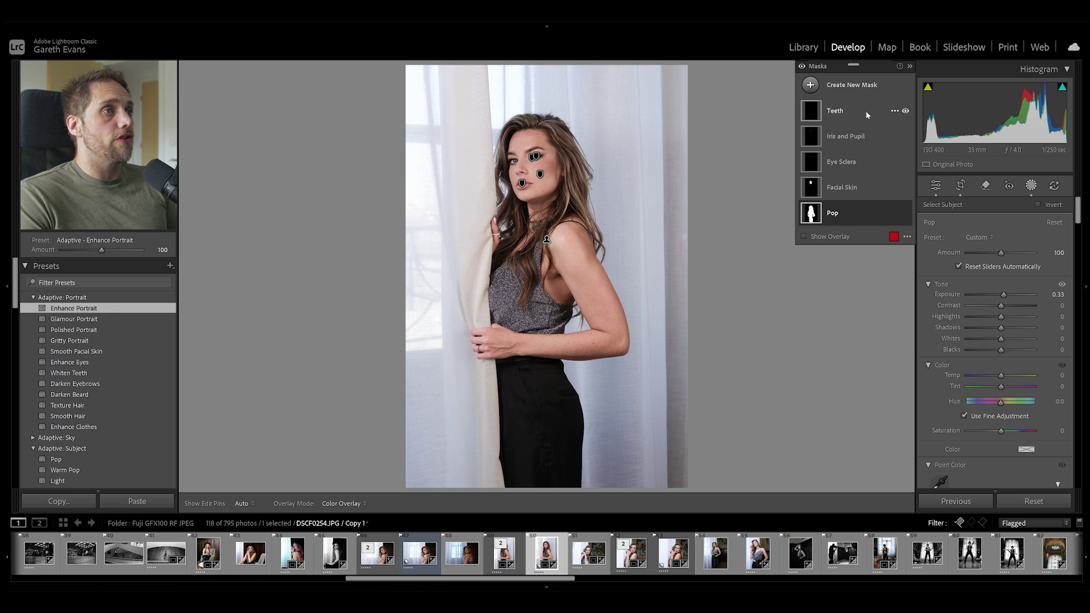
Review the adjustments of the Facial Skin, Eye Sclera, Iris and Pupil, and Teeth masks on the woman's portrait
{"action": "left_click", "coordinate": [871, 189]}
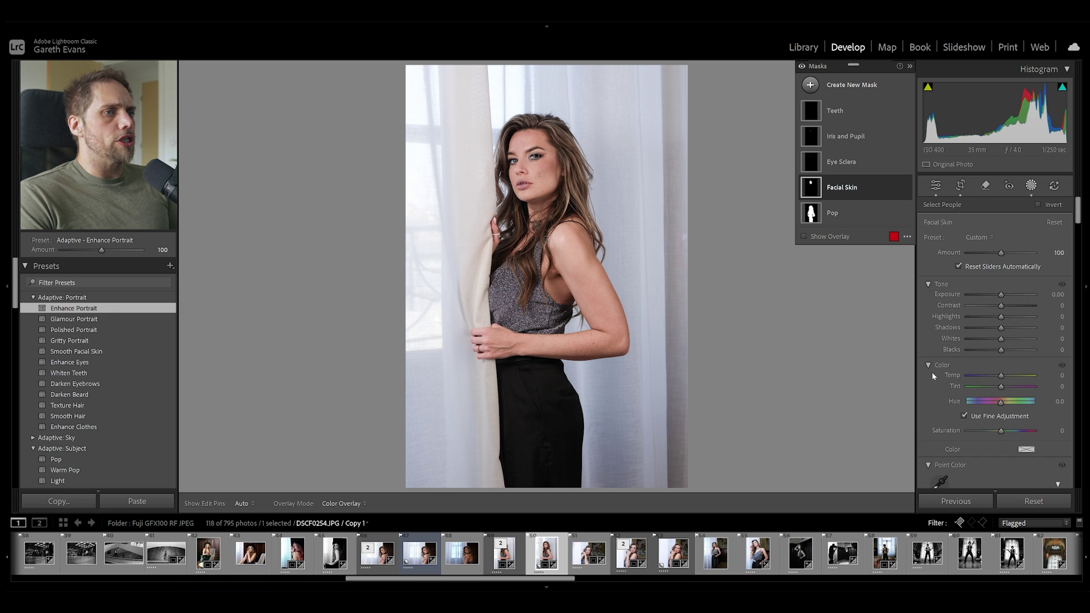
{"action": "scroll", "coordinate": [931, 372], "scroll_direction": "down", "scroll_amount": 5}
{"action": "scroll", "coordinate": [936, 377], "scroll_direction": "down", "scroll_amount": 5}
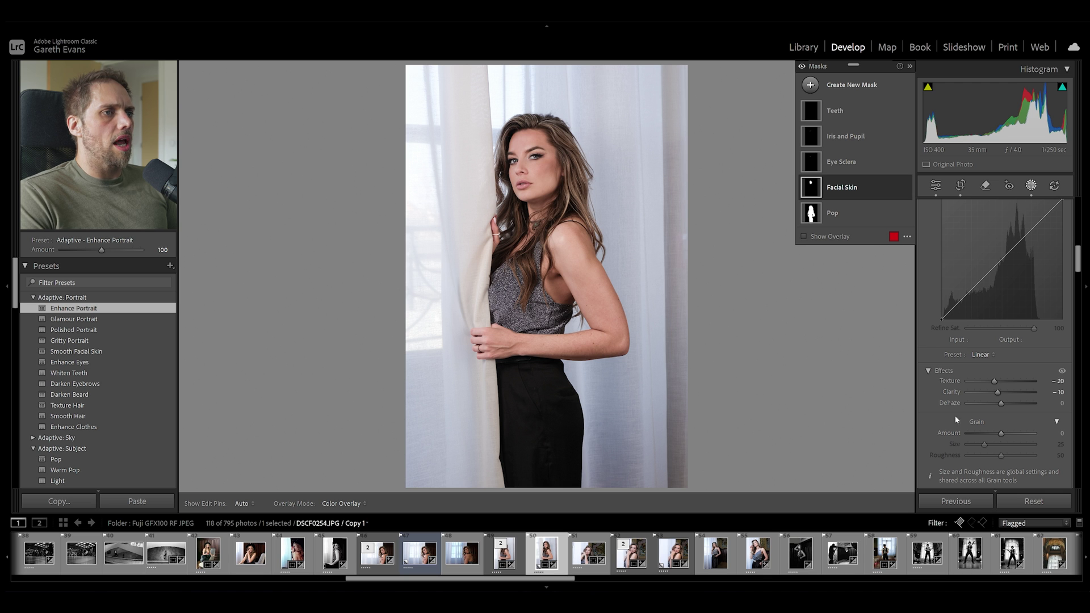
{"action": "scroll", "coordinate": [971, 389], "scroll_direction": "up", "scroll_amount": 10}
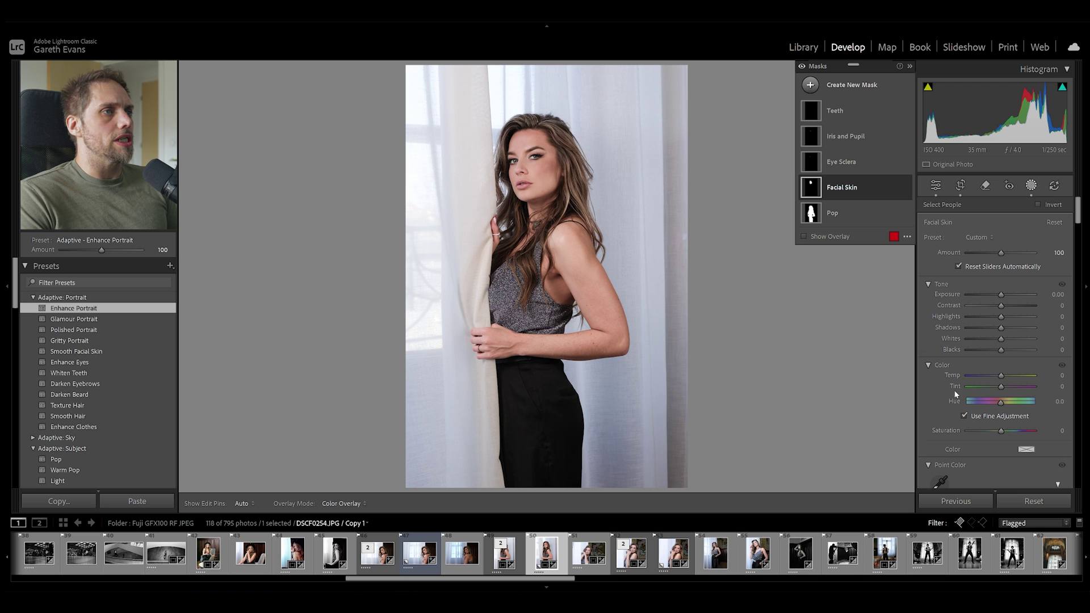
{"action": "left_click", "coordinate": [845, 170]}
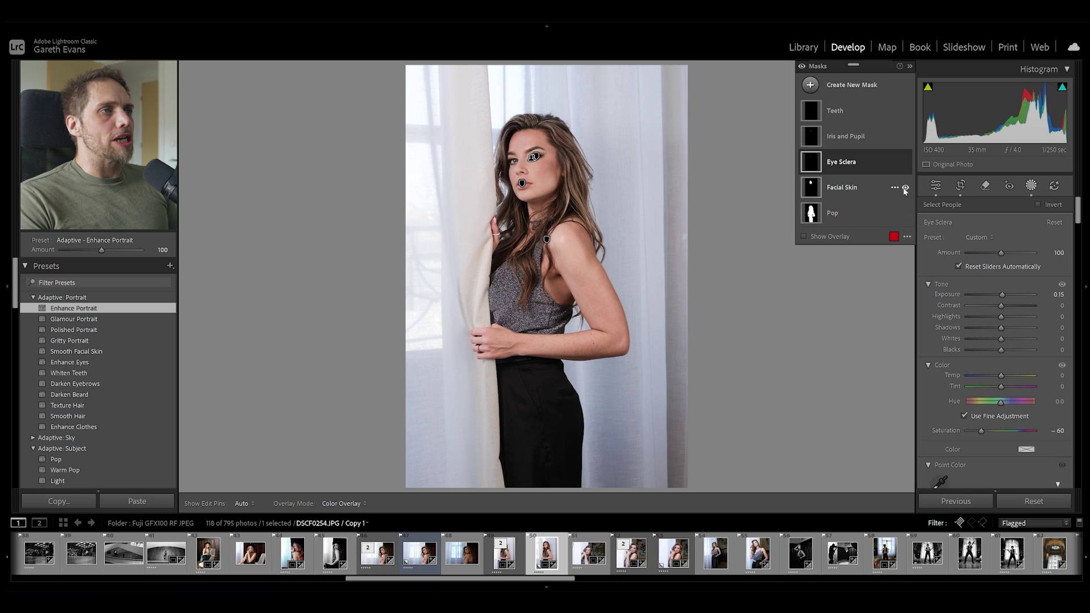
{"action": "left_click", "coordinate": [870, 137]}
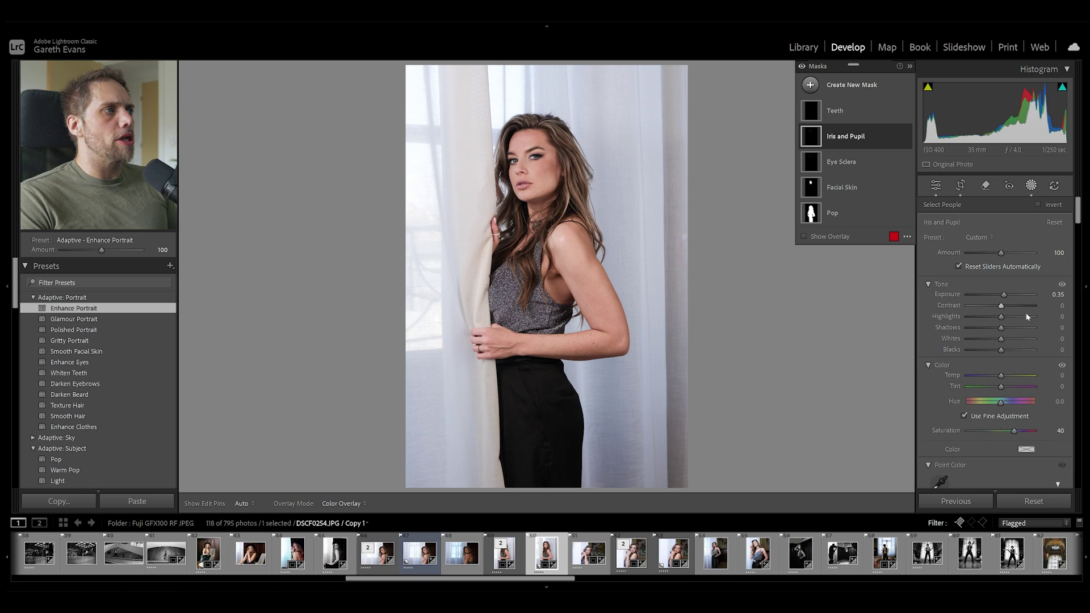
{"action": "left_click", "coordinate": [861, 109]}
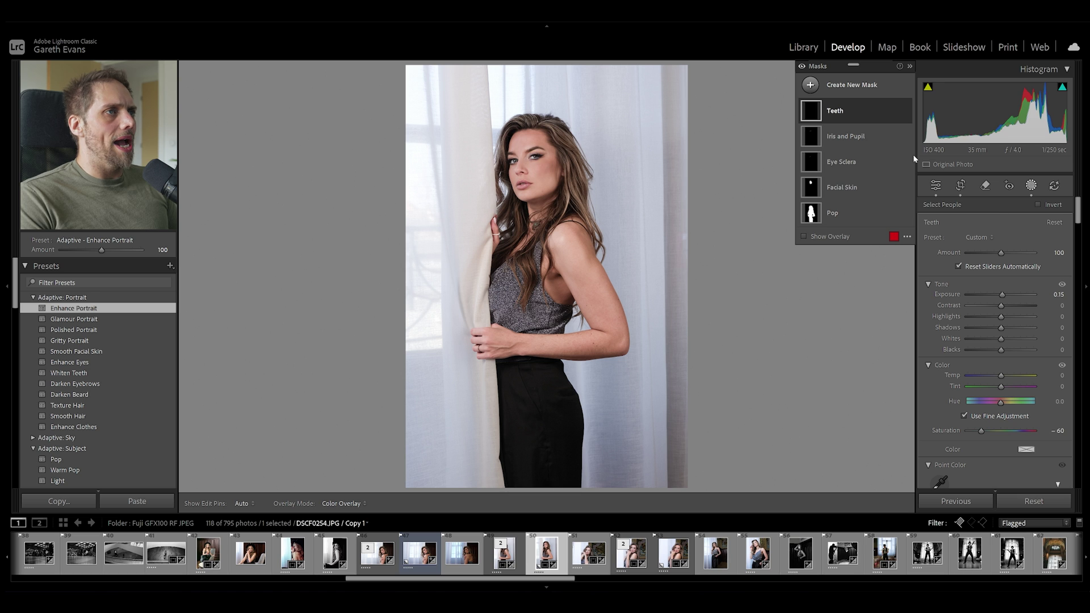
{"action": "left_click", "coordinate": [867, 137]}
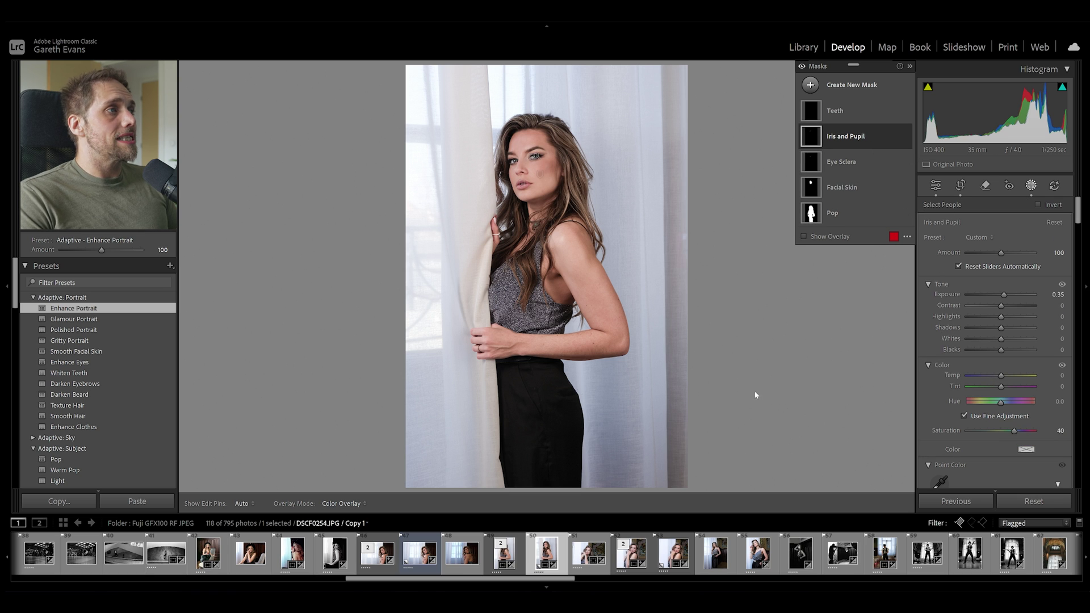
Apply the Enhance Eyes preset to the woman's portrait with its amount set to 36
{"action": "left_click", "coordinate": [144, 365]}
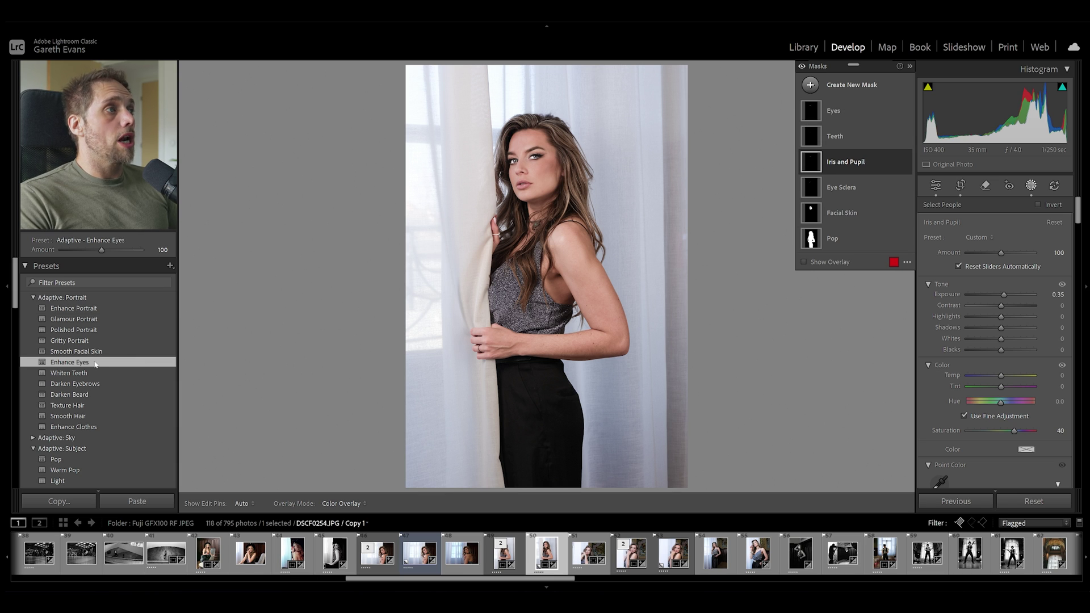
{"action": "left_click_drag", "start_coordinate": [100, 252], "coordinate": [77, 251]}
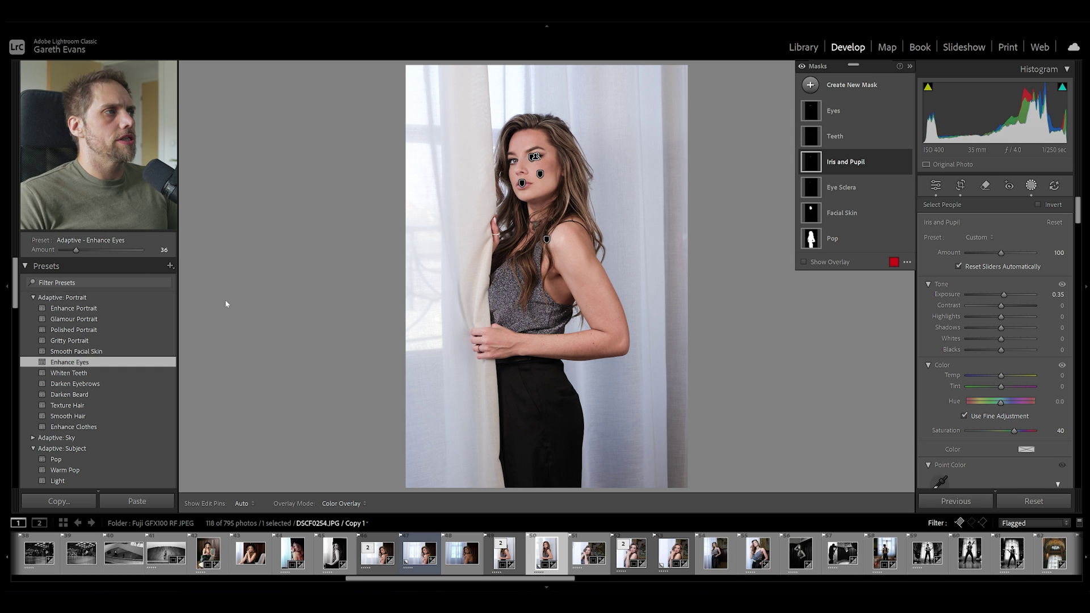
{"action": "left_click", "coordinate": [1008, 185]}
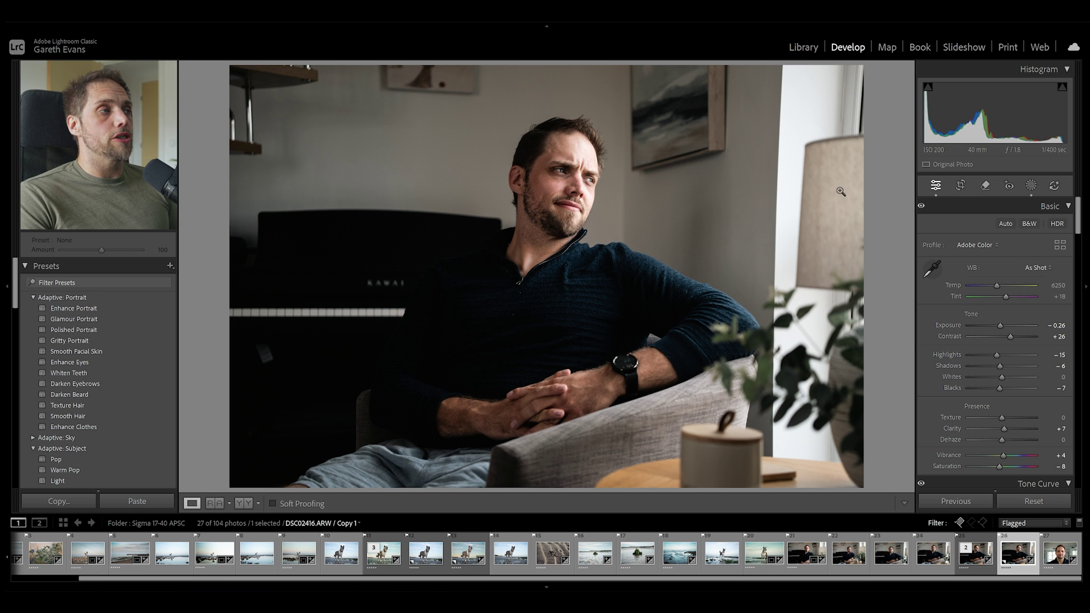
Apply Lens Blur to the photo of the seated man, raising the blur amount to 75 and further
{"action": "scroll", "coordinate": [938, 304], "scroll_direction": "down", "scroll_amount": 15}
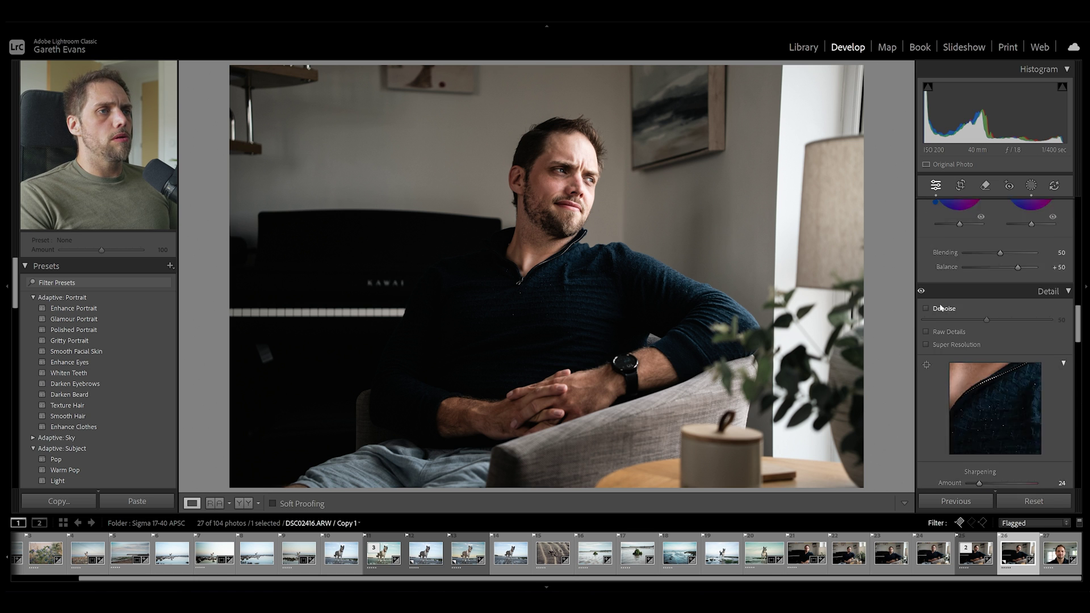
{"action": "scroll", "coordinate": [939, 303], "scroll_direction": "down", "scroll_amount": 10}
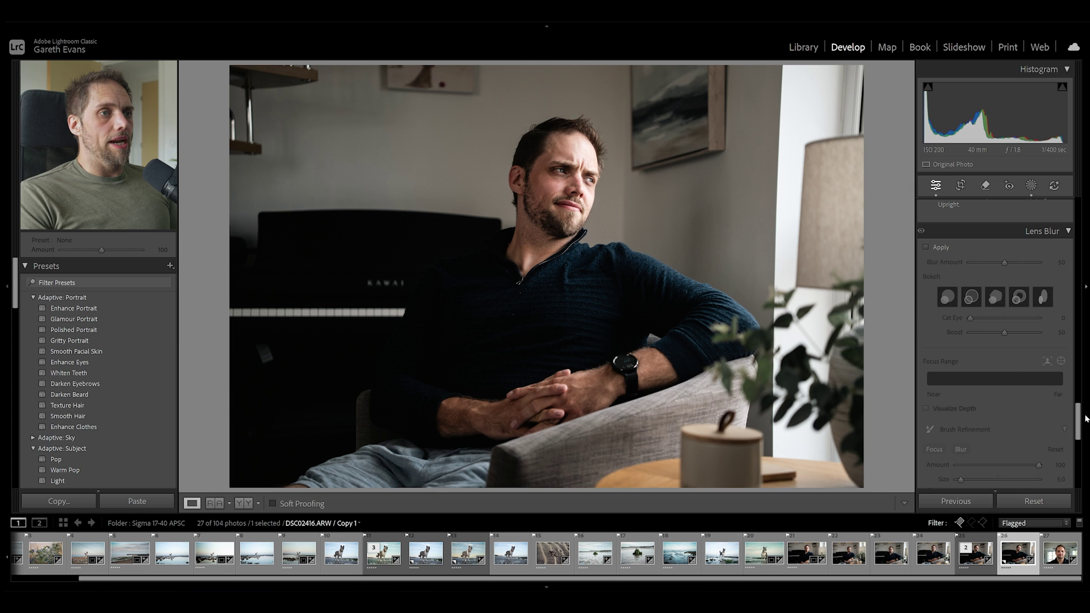
{"action": "left_click_drag", "start_coordinate": [1081, 418], "coordinate": [1081, 420]}
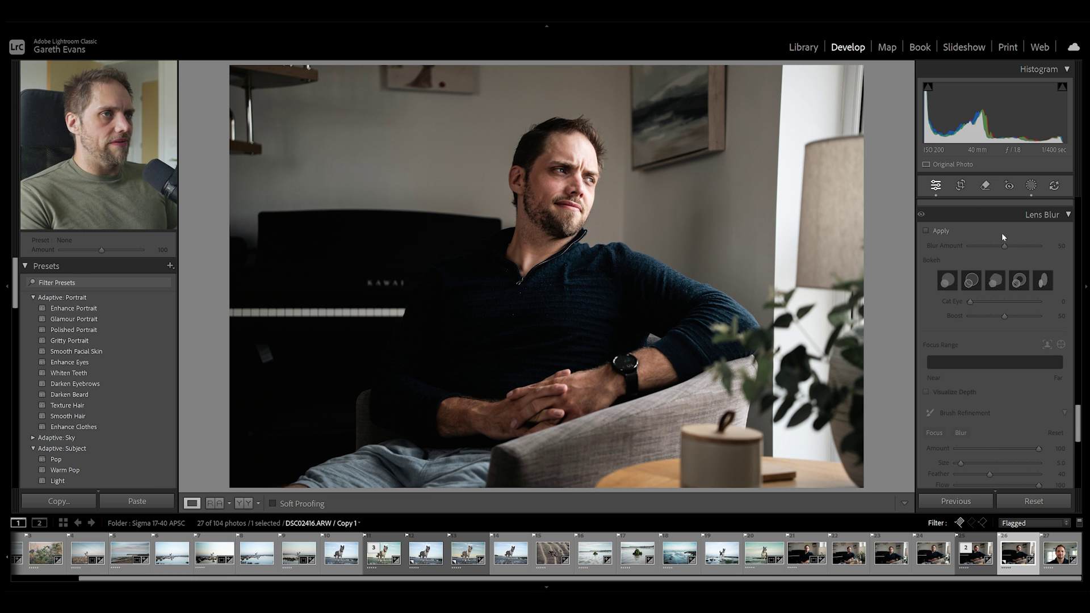
{"action": "left_click", "coordinate": [936, 233]}
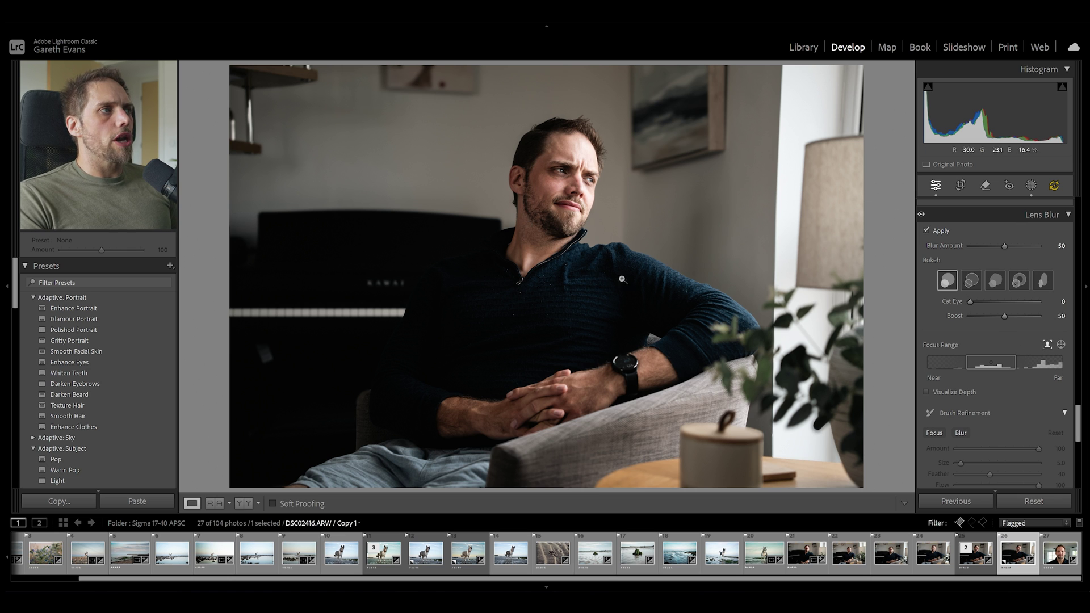
{"action": "left_click_drag", "start_coordinate": [1005, 247], "coordinate": [1023, 250]}
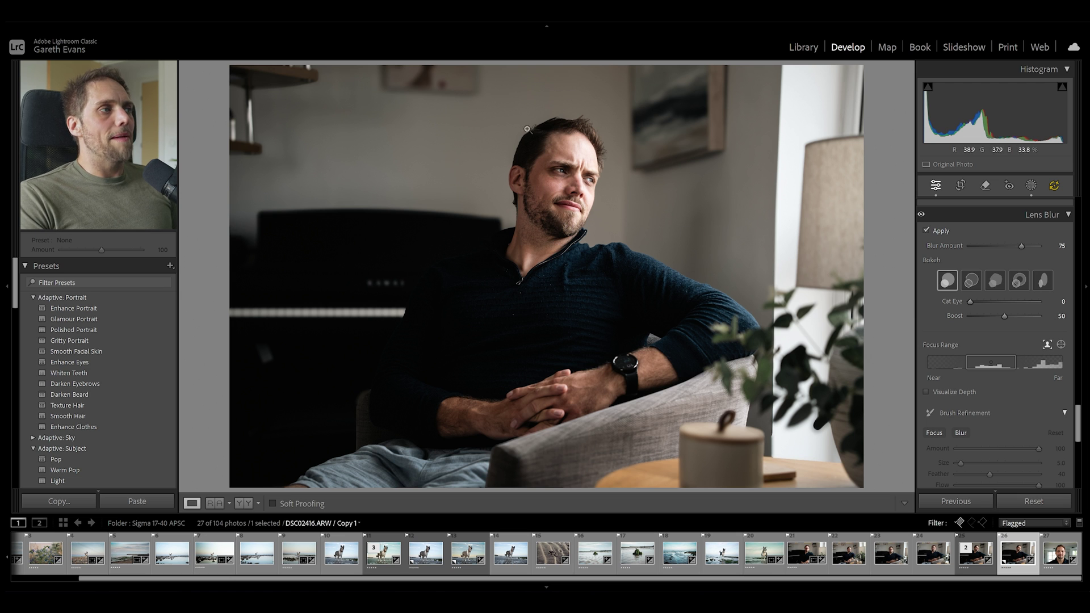
{"action": "left_click_drag", "start_coordinate": [1022, 246], "coordinate": [1044, 248]}
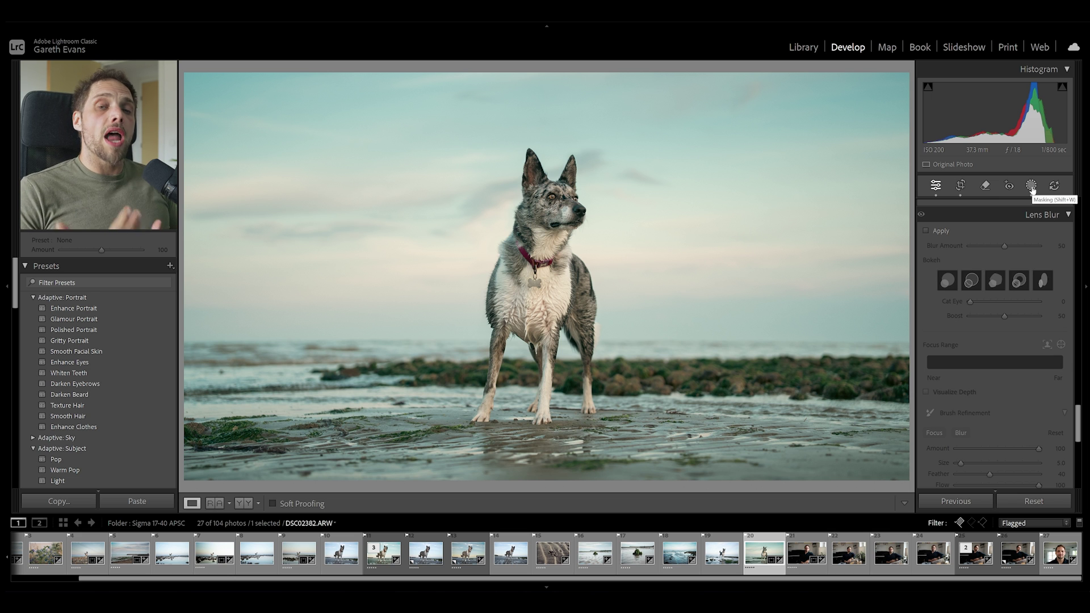
Add a linear gradient mask to the dog photo, fading from the top edge down to the dog's lower legs
{"action": "left_click", "coordinate": [1031, 186]}
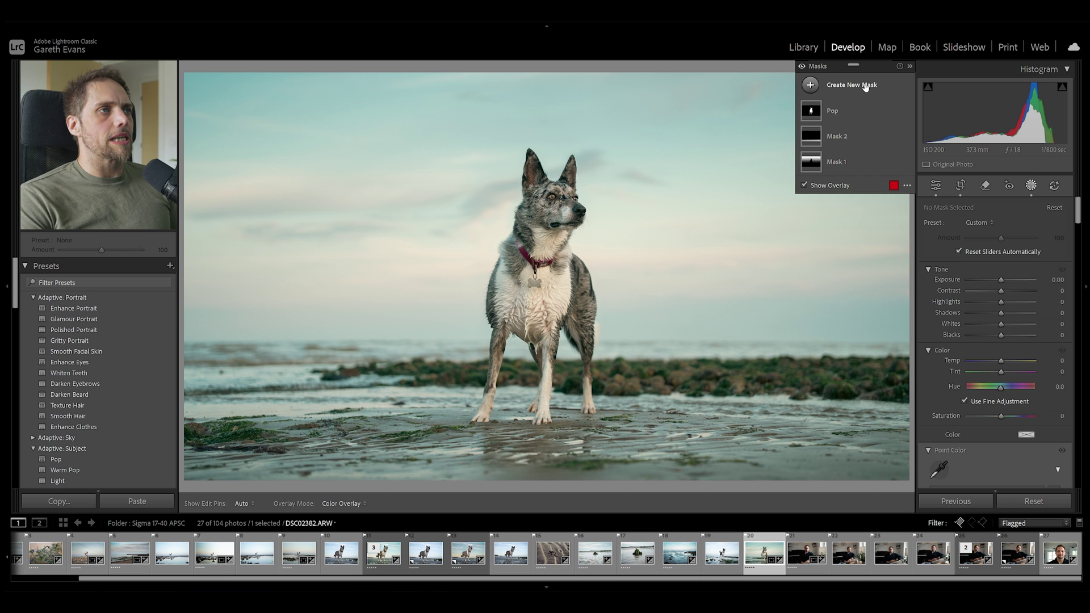
{"action": "left_click", "coordinate": [875, 85]}
{"action": "left_click", "coordinate": [878, 221]}
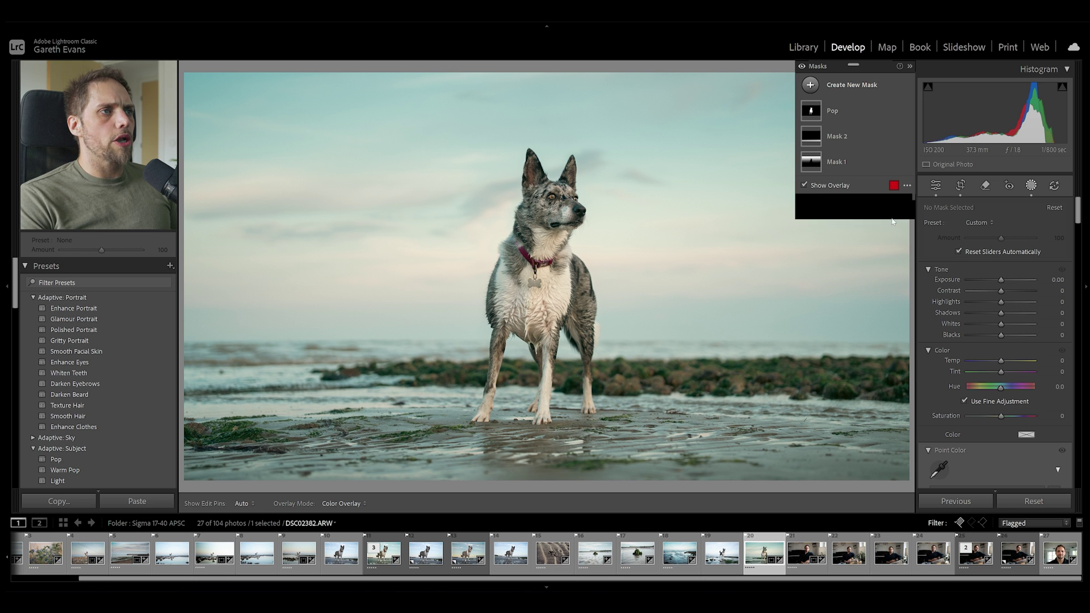
{"action": "left_click_drag", "start_coordinate": [554, 63], "coordinate": [557, 394]}
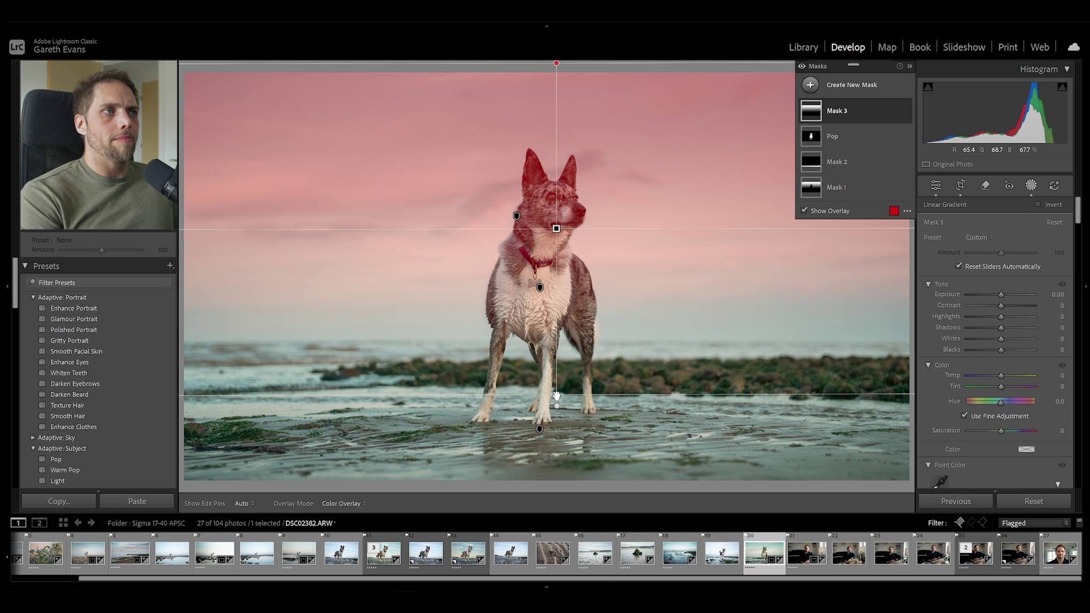
Intersect the linear gradient mask with the sky and set its exposure to -1.25, contrast to 11 and highlights to 10
{"action": "right_click", "coordinate": [858, 113]}
{"action": "mouse_move", "coordinate": [926, 157]}
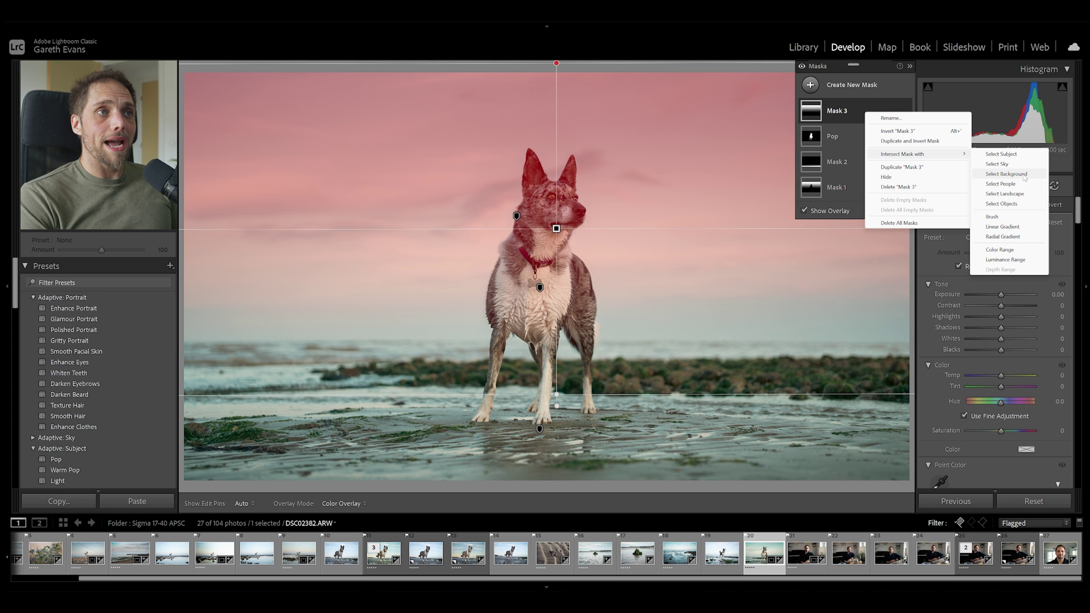
{"action": "left_click", "coordinate": [1013, 164]}
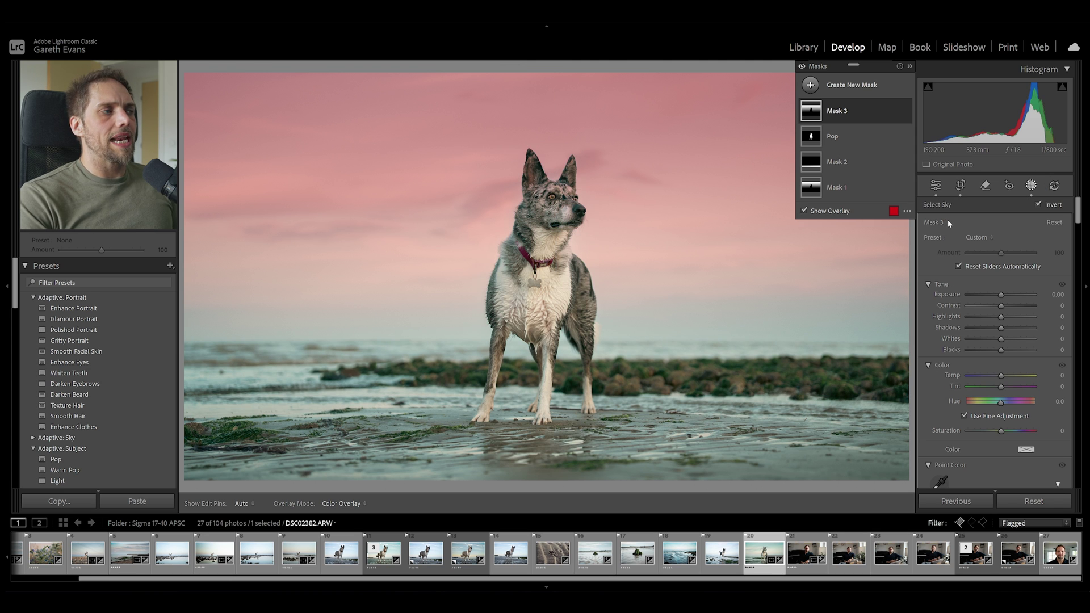
{"action": "left_click_drag", "start_coordinate": [1001, 295], "coordinate": [1006, 320]}
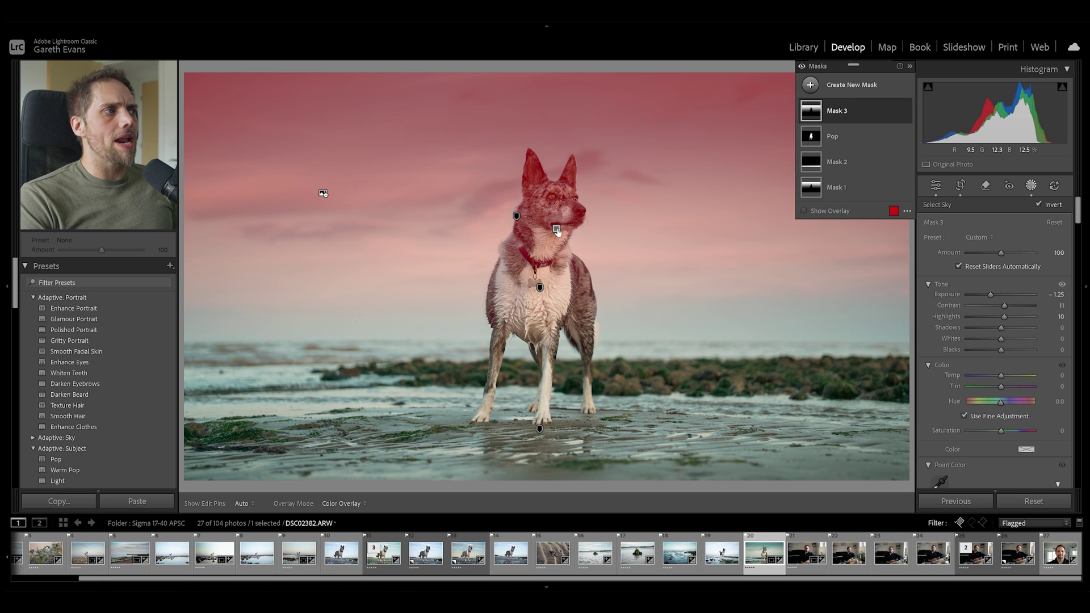
Move and rotate the sky-intersected linear gradient so it runs diagonally from the upper-left of the sky
{"action": "left_click", "coordinate": [556, 231]}
{"action": "mouse_move", "coordinate": [550, 243]}
{"action": "left_mouse_down"}
{"action": "mouse_move", "coordinate": [549, 114]}
{"action": "mouse_move", "coordinate": [549, 223]}
{"action": "left_mouse_up"}
{"action": "left_click_drag", "start_coordinate": [653, 224], "coordinate": [644, 179]}
{"action": "mouse_move", "coordinate": [548, 223]}
{"action": "left_click_drag", "start_coordinate": [548, 223], "coordinate": [501, 237]}
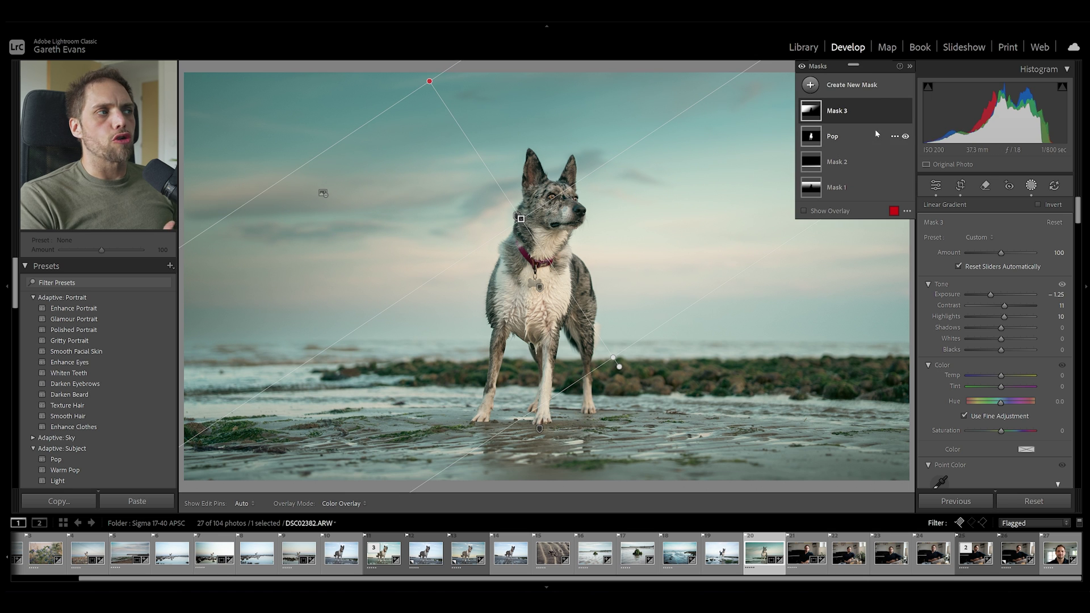
Add a second linear gradient mask to the dog photo, fading in from the right side across the dog
{"action": "left_click", "coordinate": [858, 87]}
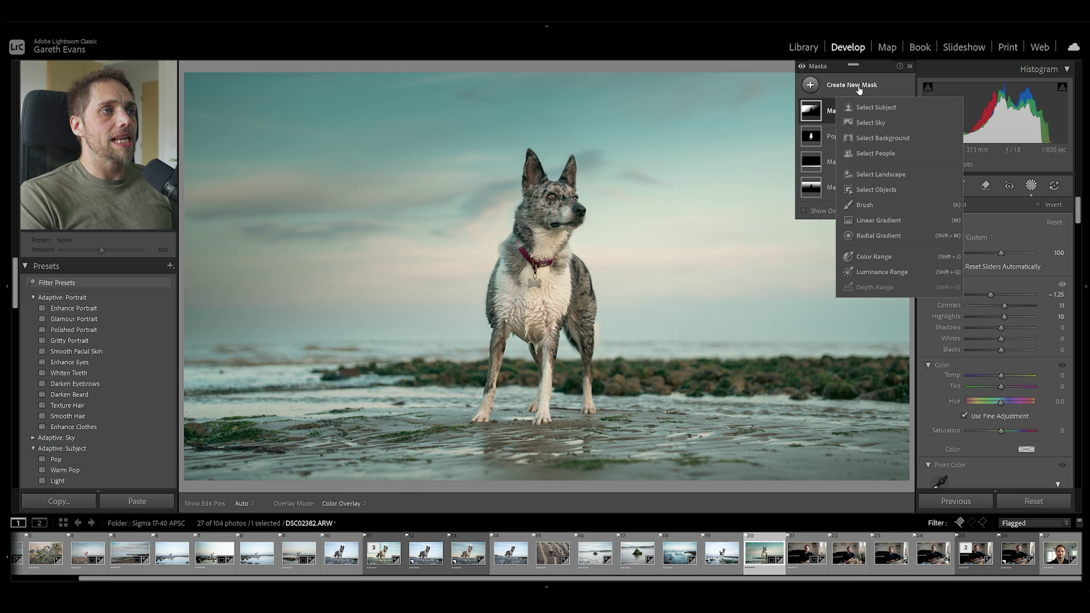
{"action": "left_click", "coordinate": [897, 220]}
{"action": "left_click_drag", "start_coordinate": [788, 200], "coordinate": [506, 308]}
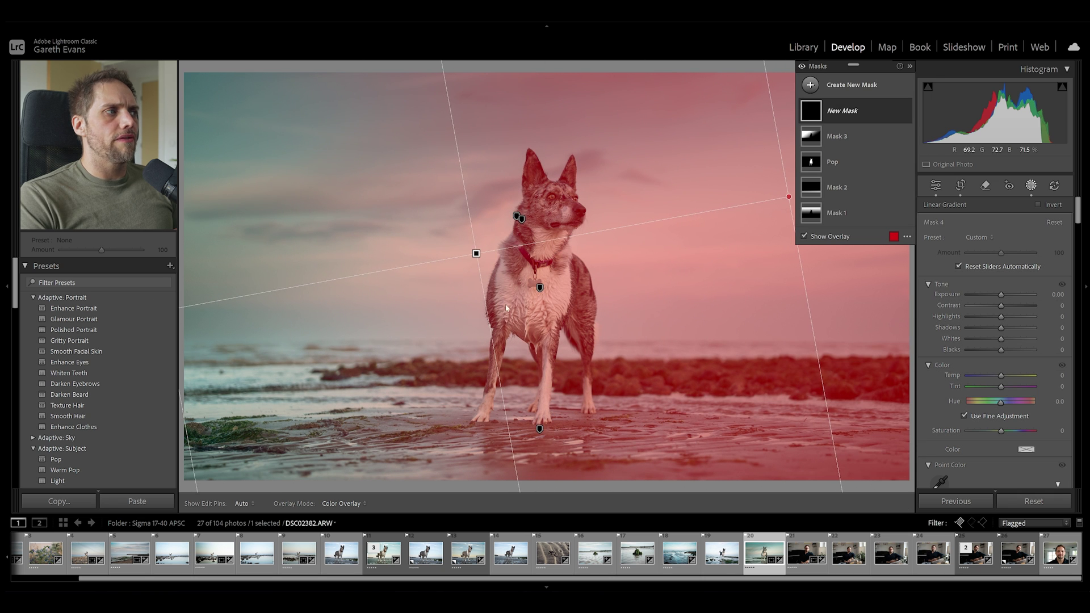
{"action": "left_click_drag", "start_coordinate": [476, 253], "coordinate": [636, 241]}
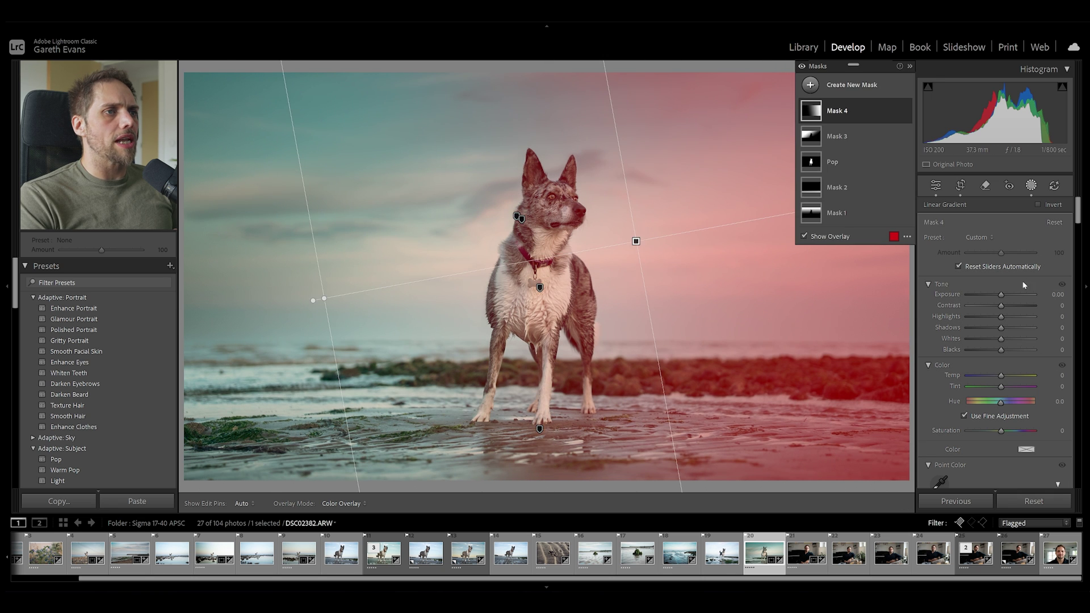
Set the right-side gradient mask's exposure to 0.40 and its dehaze to -12
{"action": "left_click_drag", "start_coordinate": [1001, 294], "coordinate": [1005, 295]}
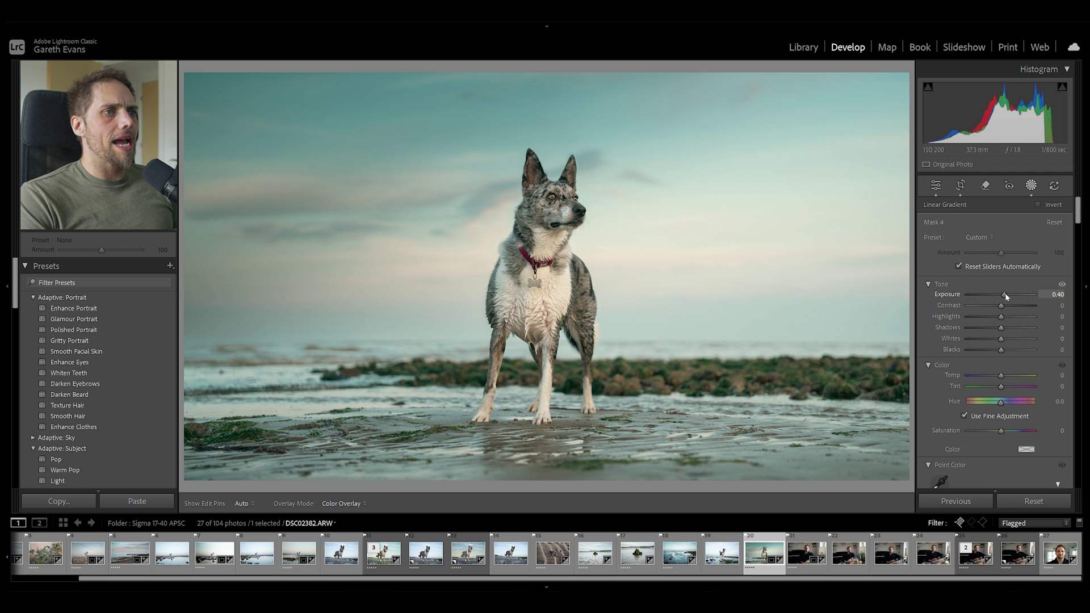
{"action": "left_click_drag", "start_coordinate": [1005, 293], "coordinate": [1005, 293]}
{"action": "scroll", "coordinate": [954, 341], "scroll_direction": "down", "scroll_amount": 10}
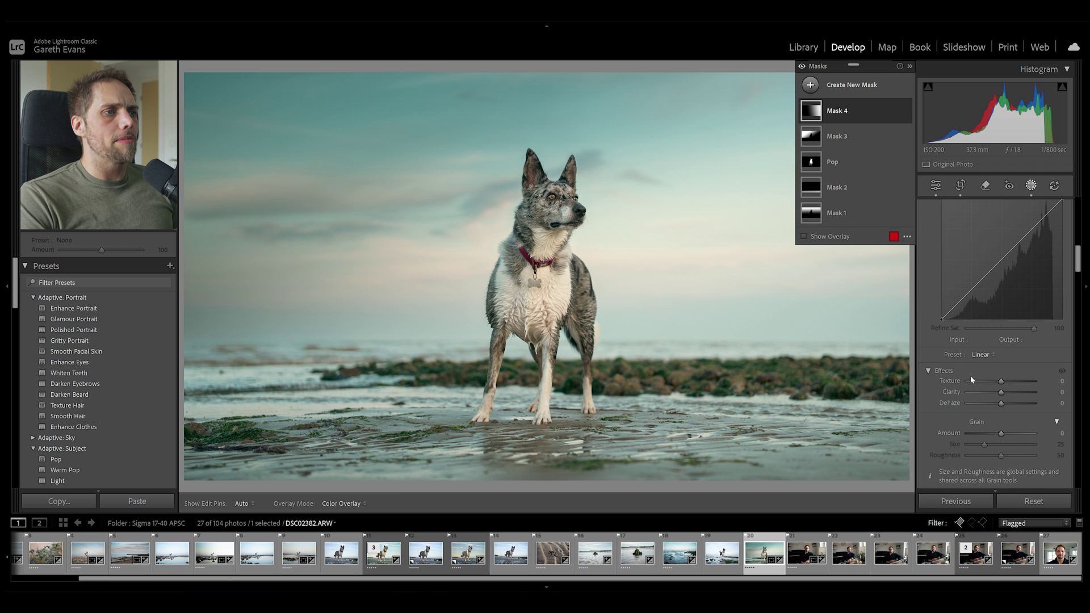
{"action": "left_click_drag", "start_coordinate": [1001, 402], "coordinate": [996, 402]}
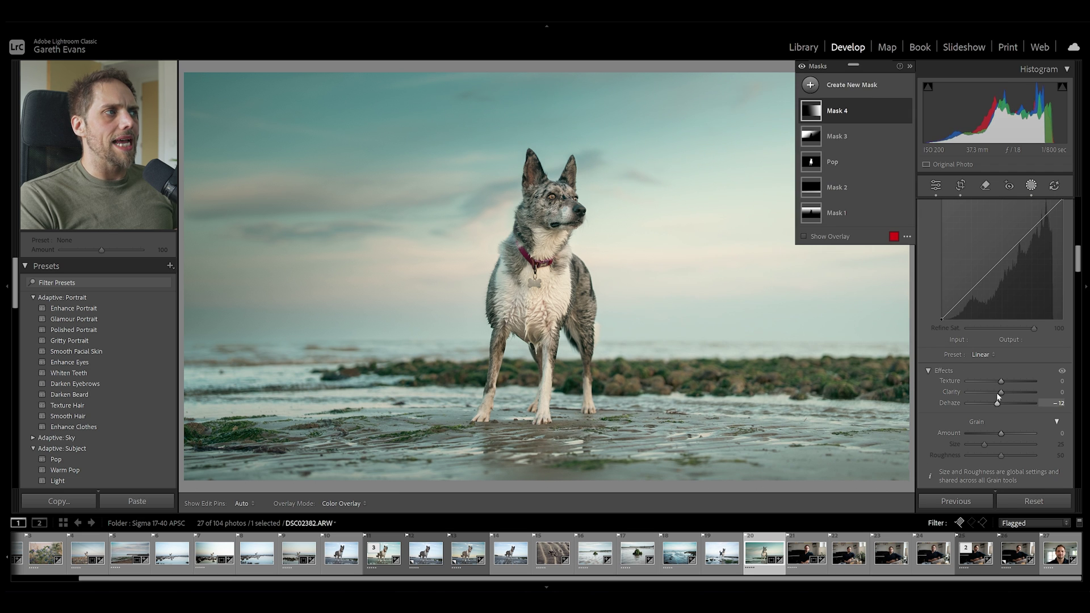
Add a tall radial gradient mask just right of the dog, overlapping the right half of its body
{"action": "left_click", "coordinate": [817, 84]}
{"action": "left_click", "coordinate": [869, 236]}
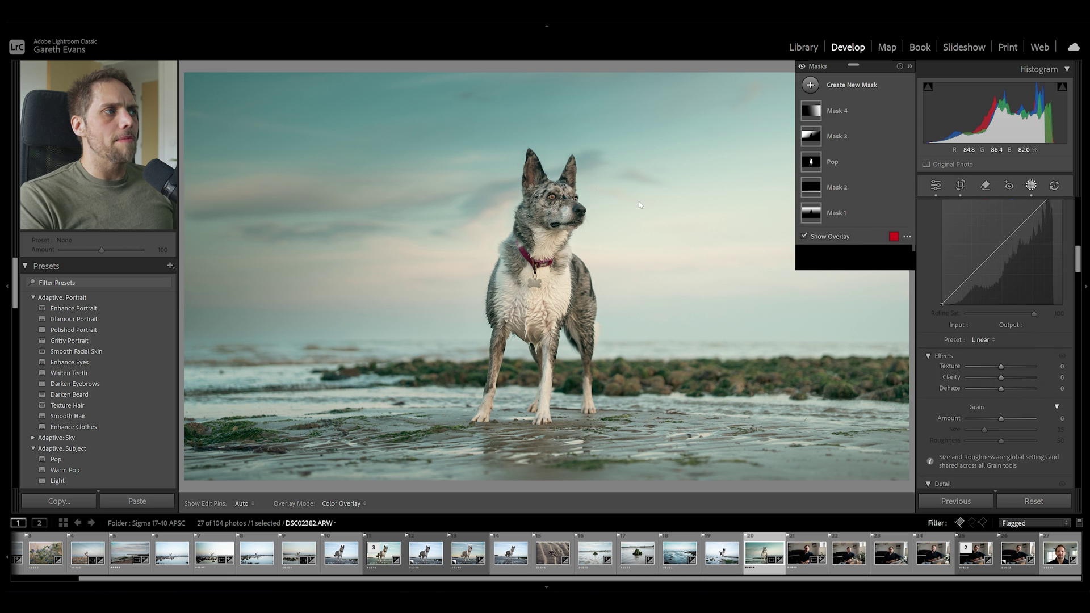
{"action": "left_click_drag", "start_coordinate": [598, 227], "coordinate": [706, 427]}
{"action": "left_click_drag", "start_coordinate": [624, 304], "coordinate": [664, 324]}
Intersect the radial gradient mask with the subject so it covers only the dog's right side
{"action": "right_click", "coordinate": [877, 106]}
{"action": "mouse_move", "coordinate": [942, 147]}
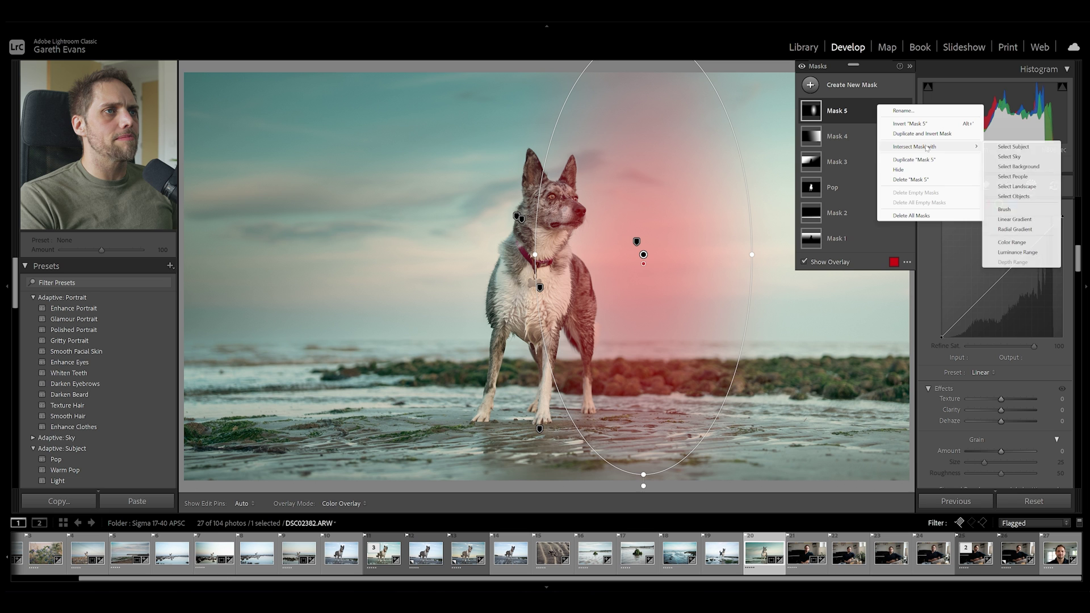
{"action": "left_click", "coordinate": [1016, 149]}
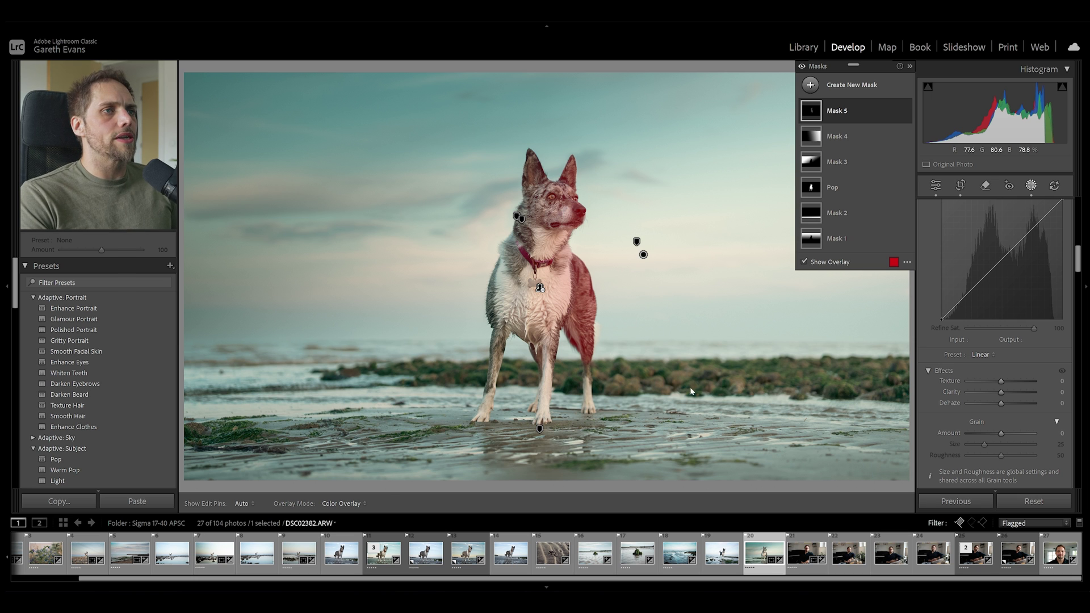
Set the subject-intersected radial mask's exposure to 0.98 and shift its gradient slightly right, away from the dog
{"action": "scroll", "coordinate": [999, 318], "scroll_direction": "up", "scroll_amount": 5}
{"action": "mouse_move", "coordinate": [1001, 295]}
{"action": "left_mouse_down"}
{"action": "mouse_move", "coordinate": [1024, 296]}
{"action": "mouse_move", "coordinate": [1009, 295]}
{"action": "left_mouse_up"}
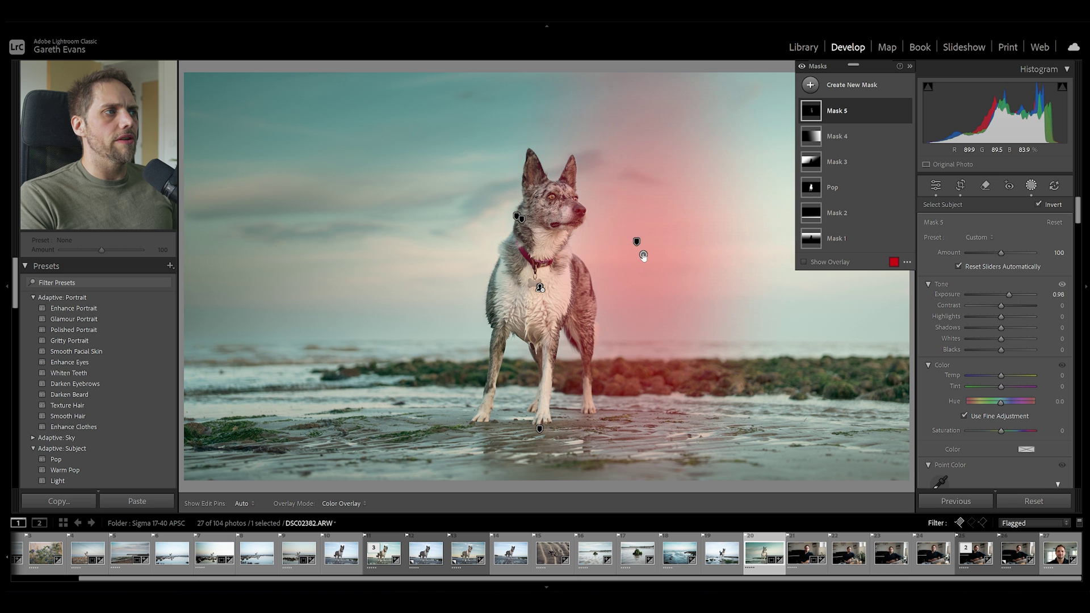
{"action": "left_click", "coordinate": [643, 256]}
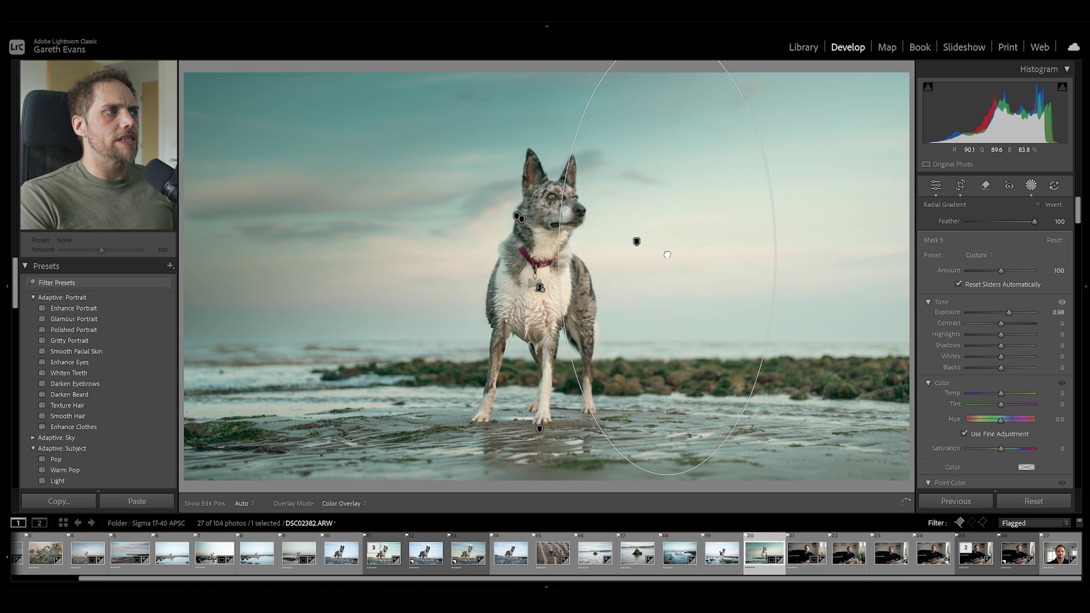
{"action": "left_click", "coordinate": [938, 188]}
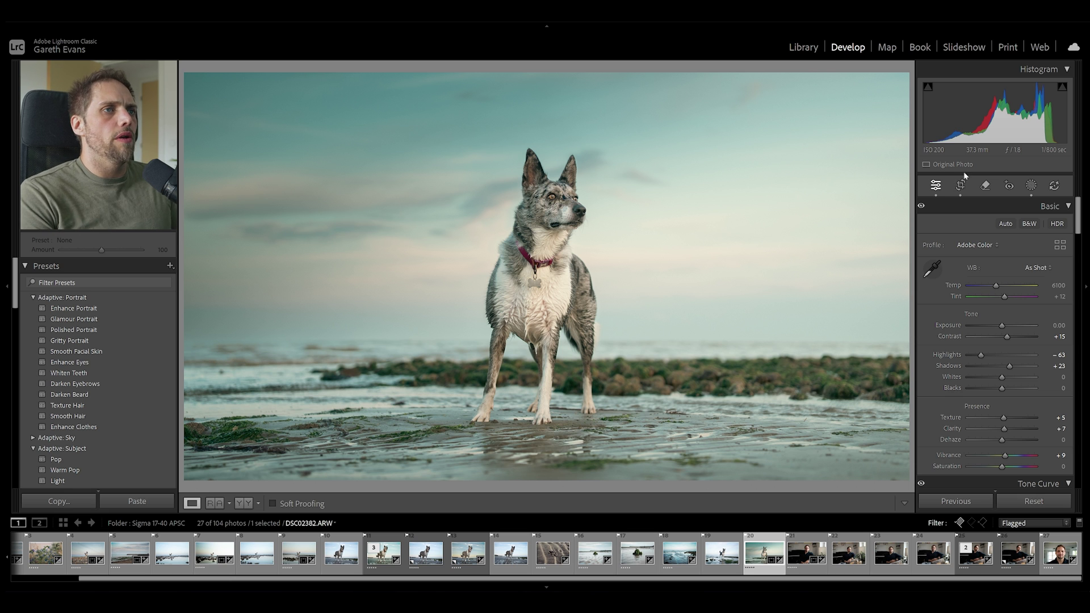
Add a linear gradient mask to the dog photo, fading in from the left side across the dog
{"action": "left_click", "coordinate": [1031, 185]}
{"action": "left_click", "coordinate": [870, 86]}
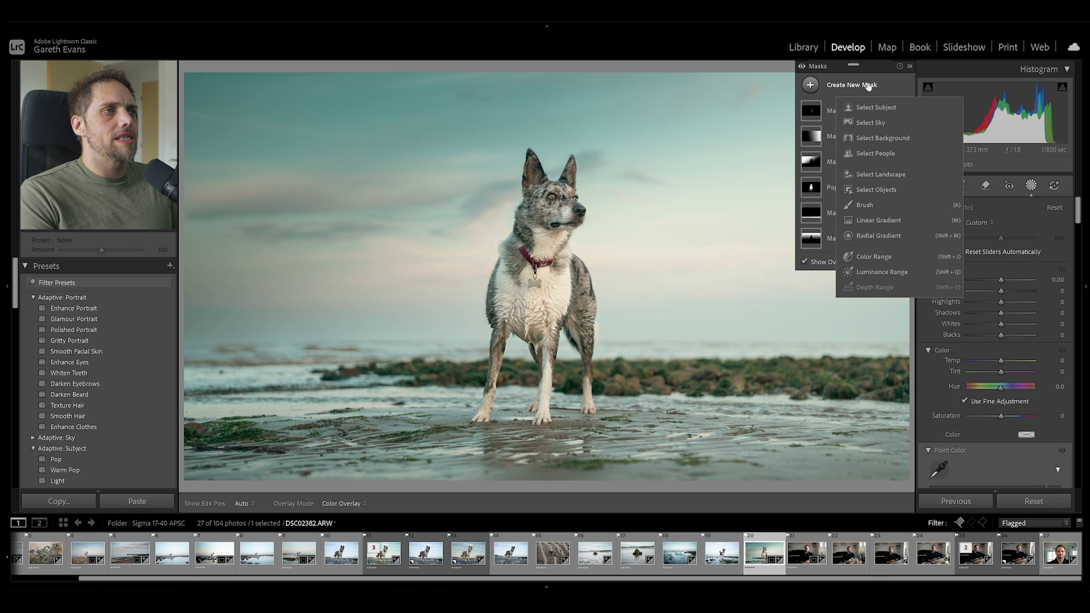
{"action": "left_click", "coordinate": [890, 223]}
{"action": "left_click_drag", "start_coordinate": [306, 248], "coordinate": [621, 270]}
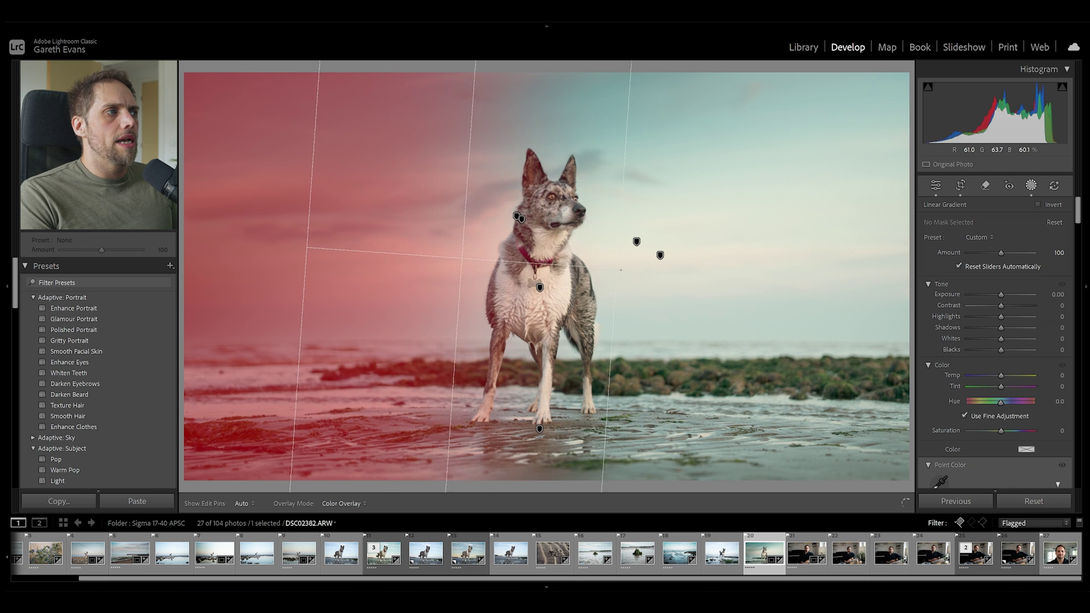
Intersect the left-side gradient mask with the subject and set its exposure to -0.98
{"action": "right_click", "coordinate": [865, 108]}
{"action": "mouse_move", "coordinate": [961, 151]}
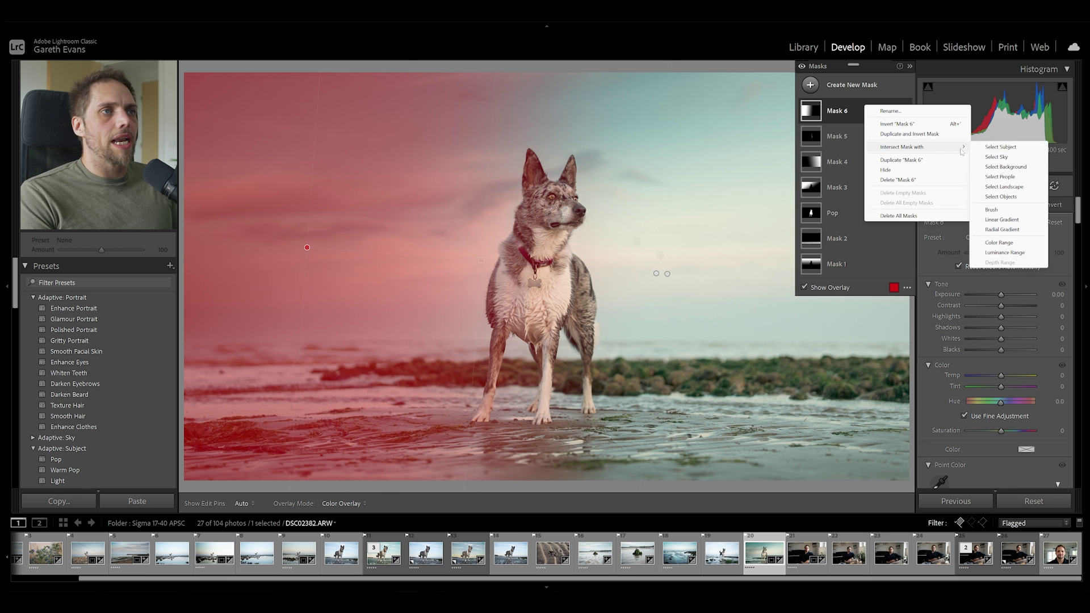
{"action": "left_click", "coordinate": [1000, 147]}
{"action": "left_click_drag", "start_coordinate": [1002, 295], "coordinate": [995, 299]}
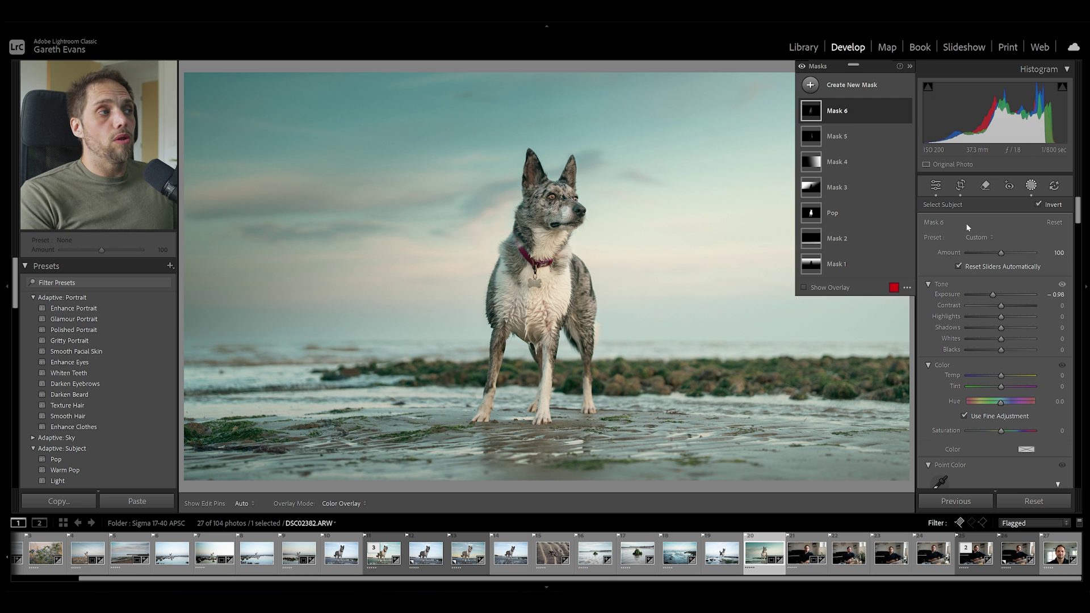
{"action": "left_click", "coordinate": [935, 186]}
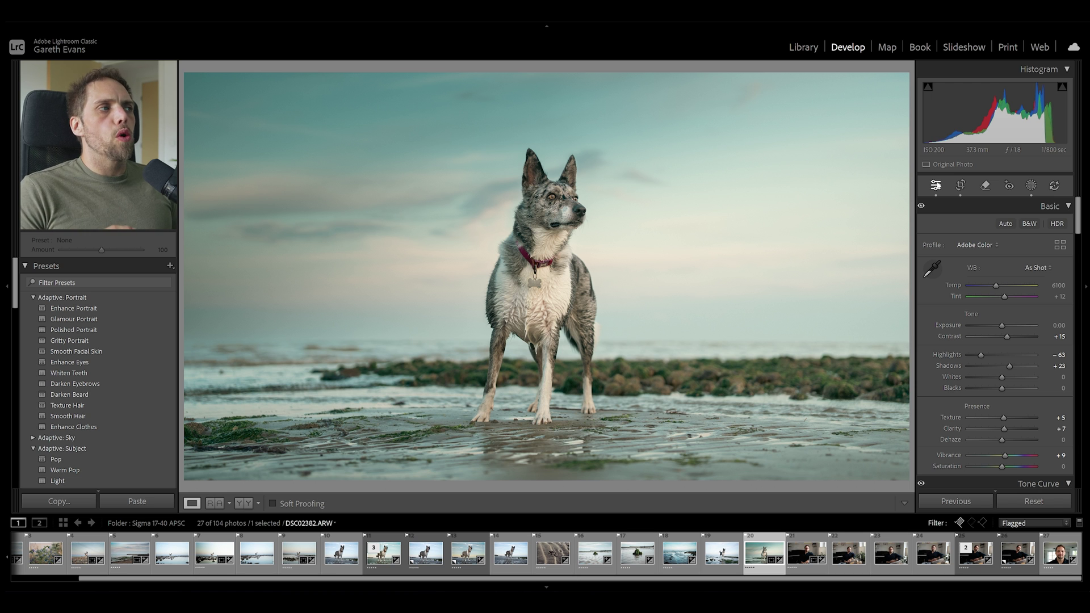
Open the photo of the seaweed-covered rock in the water and add a Select Subject mask to it
{"action": "left_click", "coordinate": [634, 559]}
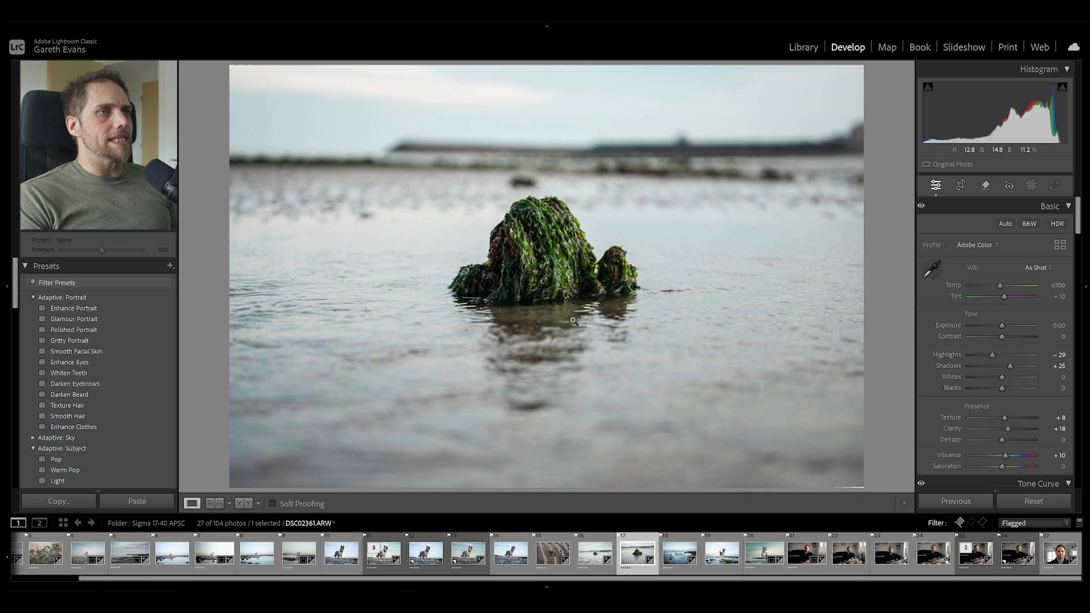
{"action": "left_click", "coordinate": [1031, 189]}
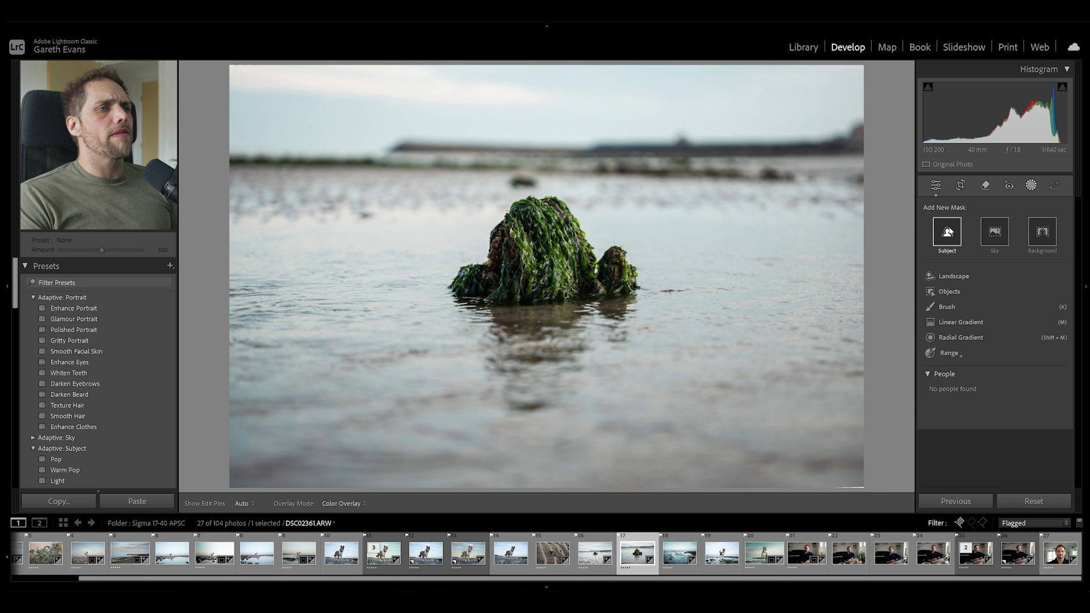
{"action": "left_click", "coordinate": [947, 230]}
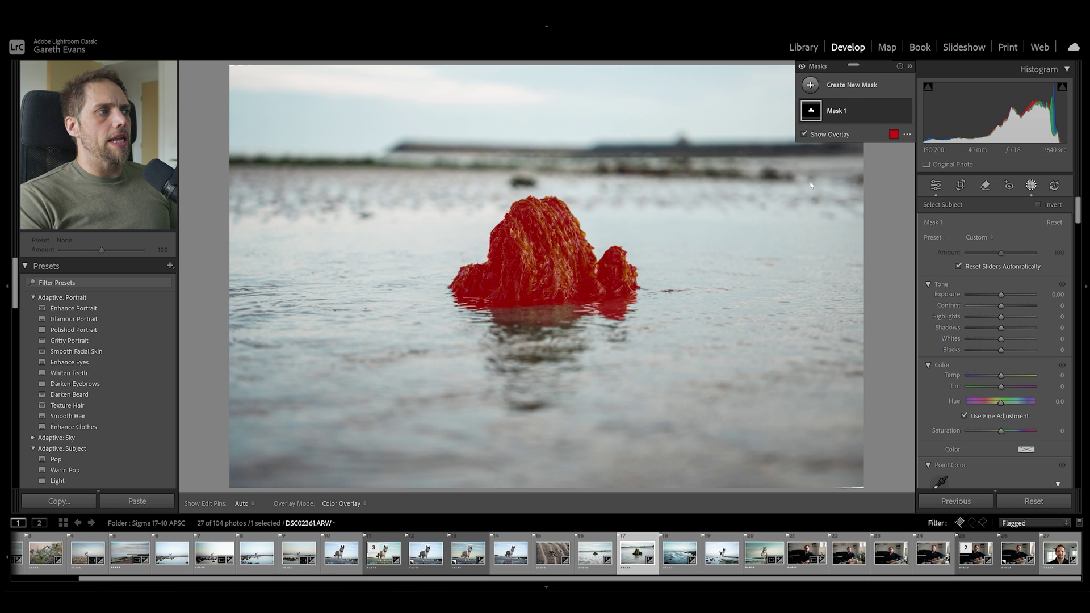
Delete the rock photo's subject mask and use Select Objects over the upper middle of the rock instead
{"action": "left_click", "coordinate": [894, 111]}
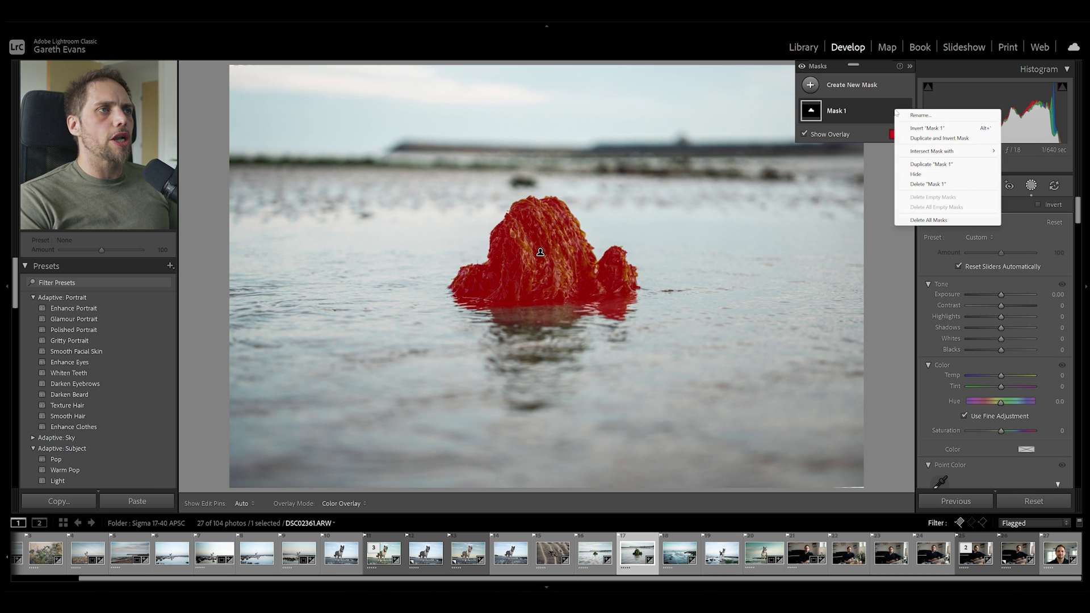
{"action": "left_click", "coordinate": [948, 183]}
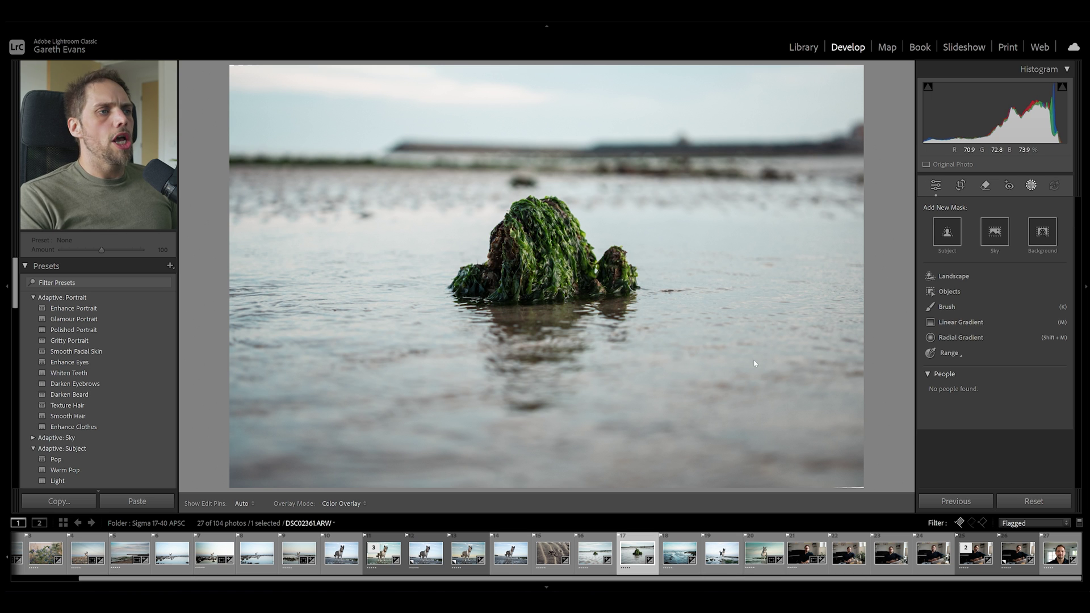
{"action": "left_click", "coordinate": [948, 292]}
{"action": "mouse_move", "coordinate": [540, 213]}
{"action": "left_mouse_down"}
{"action": "mouse_move", "coordinate": [493, 270]}
{"action": "mouse_move", "coordinate": [469, 285]}
{"action": "mouse_move", "coordinate": [624, 286]}
{"action": "mouse_move", "coordinate": [621, 260]}
{"action": "mouse_move", "coordinate": [607, 273]}
{"action": "mouse_move", "coordinate": [575, 255]}
{"action": "mouse_move", "coordinate": [551, 207]}
{"action": "mouse_move", "coordinate": [527, 214]}
{"action": "mouse_move", "coordinate": [581, 237]}
{"action": "mouse_move", "coordinate": [533, 268]}
{"action": "mouse_move", "coordinate": [541, 230]}
{"action": "mouse_move", "coordinate": [517, 267]}
{"action": "mouse_move", "coordinate": [567, 267]}
{"action": "mouse_move", "coordinate": [507, 275]}
{"action": "mouse_move", "coordinate": [544, 249]}
{"action": "mouse_move", "coordinate": [591, 278]}
{"action": "left_mouse_up"}
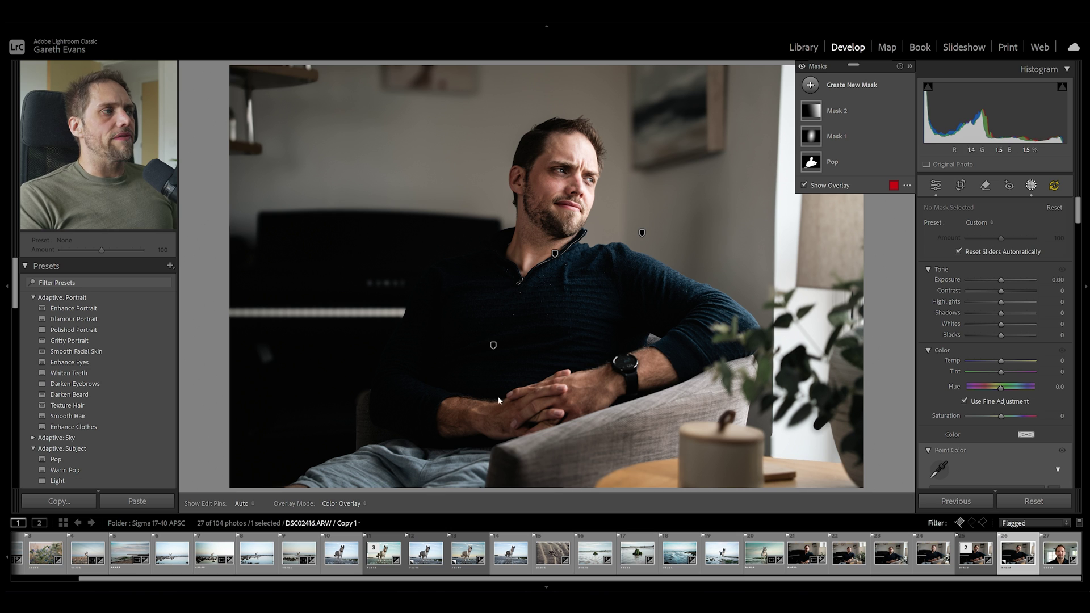
Try a Select Background mask on the portrait of the seated man and delete it
{"action": "left_click", "coordinate": [864, 85]}
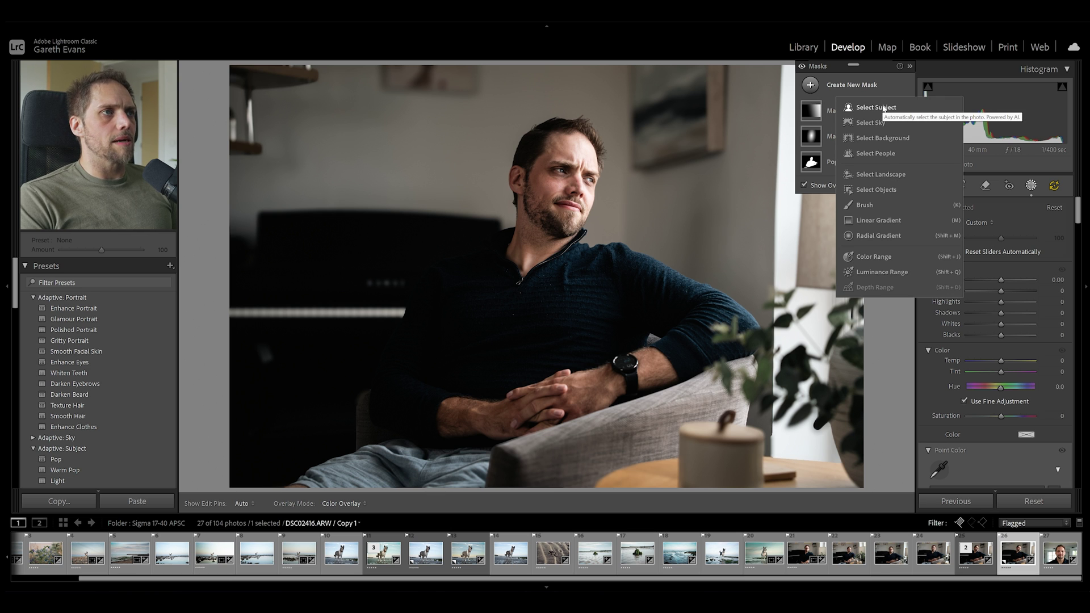
{"action": "left_click", "coordinate": [884, 138]}
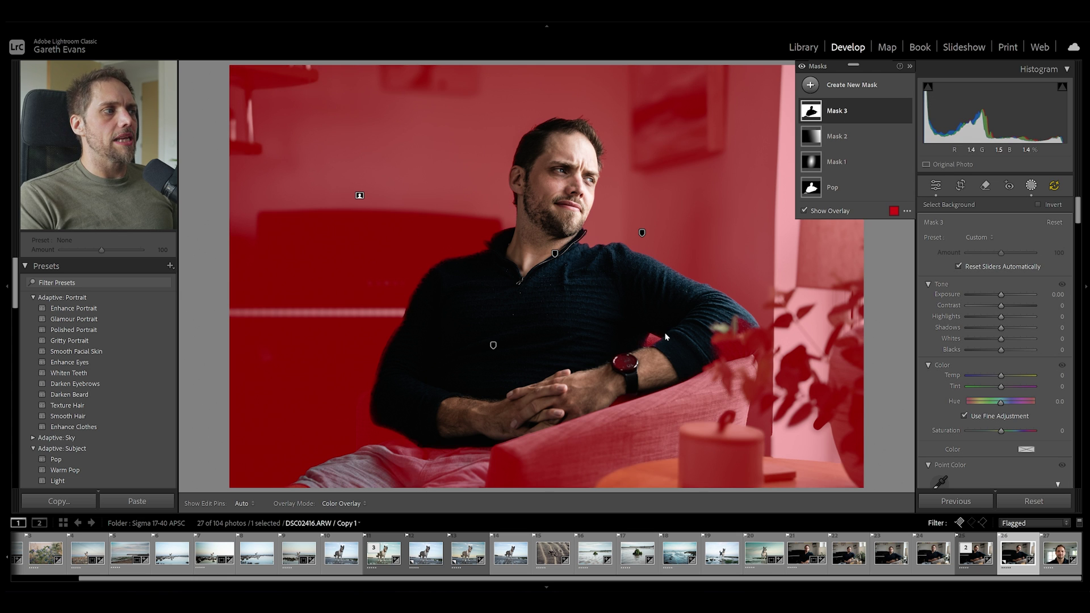
{"action": "left_click", "coordinate": [894, 111]}
{"action": "left_click", "coordinate": [960, 130]}
Create a Select People mask on the portrait and choose Person 1
{"action": "left_click", "coordinate": [867, 88]}
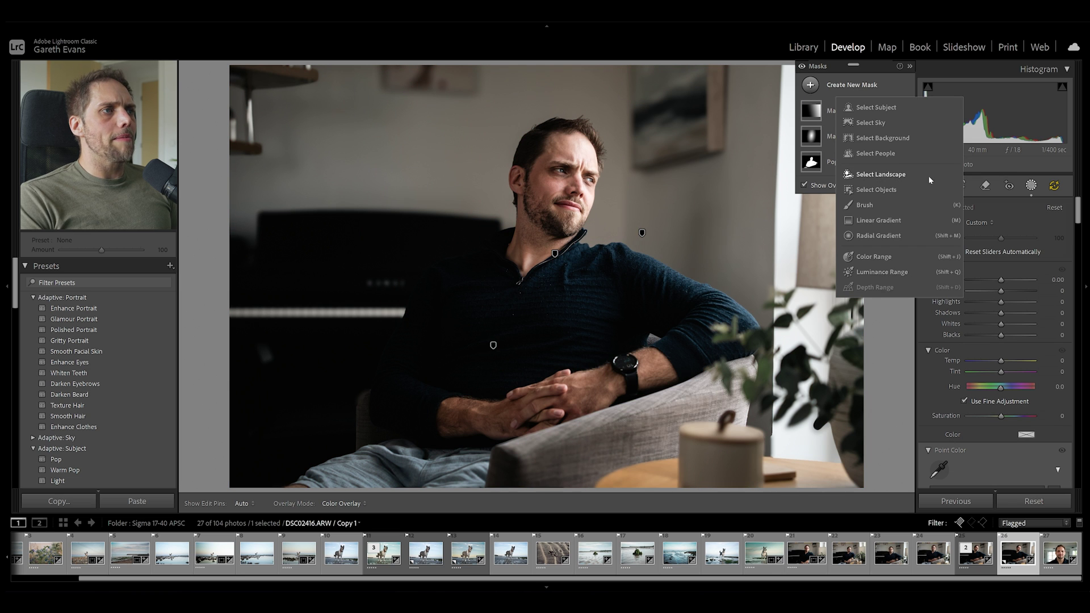
{"action": "left_click", "coordinate": [877, 154]}
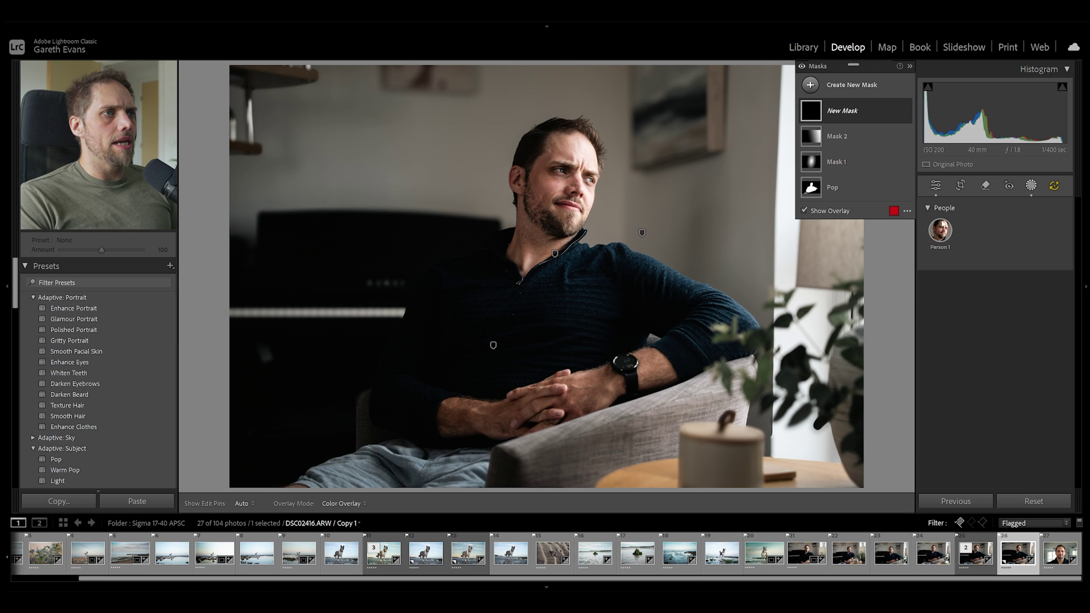
{"action": "left_click", "coordinate": [940, 232]}
{"action": "left_click", "coordinate": [941, 233]}
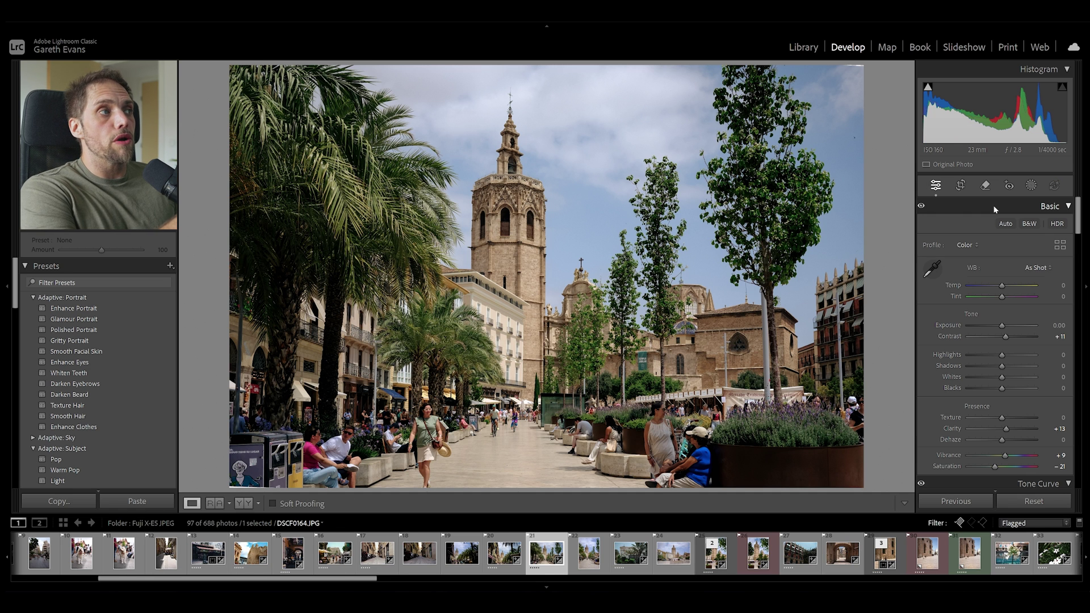
Add a Select Sky mask to the city square photo and set its exposure to -0.26 and contrast to 34
{"action": "left_click", "coordinate": [1028, 188]}
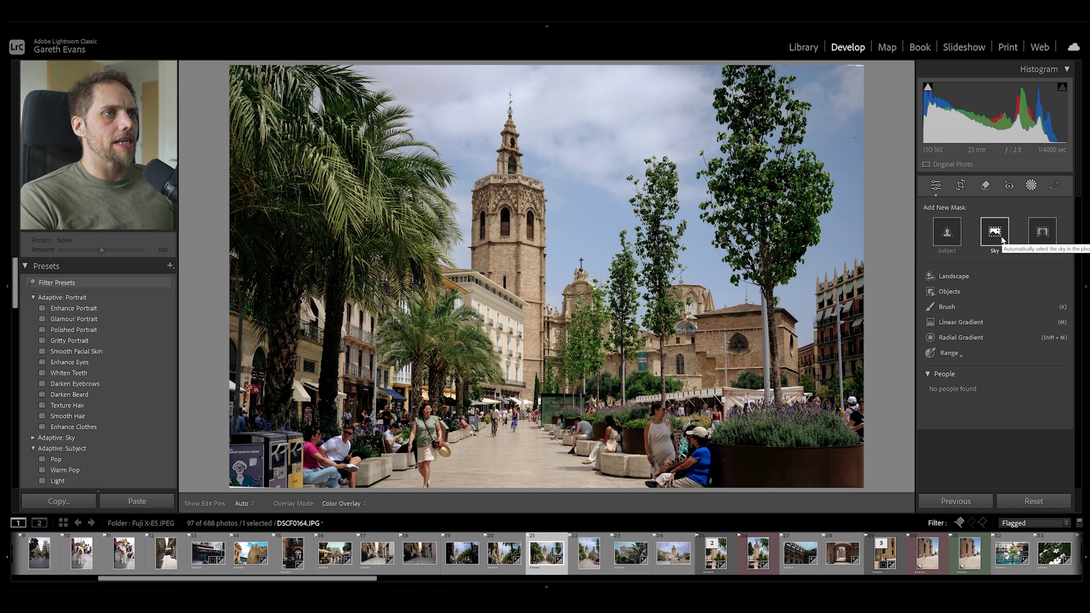
{"action": "left_click", "coordinate": [994, 232]}
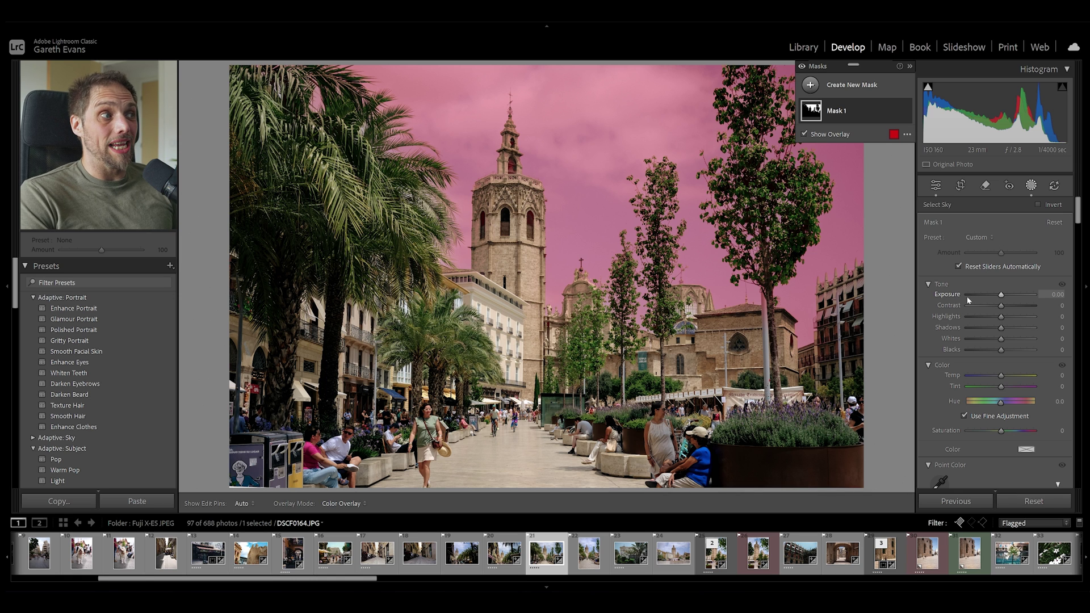
{"action": "left_click_drag", "start_coordinate": [1001, 295], "coordinate": [1013, 306]}
{"action": "left_click", "coordinate": [999, 299]}
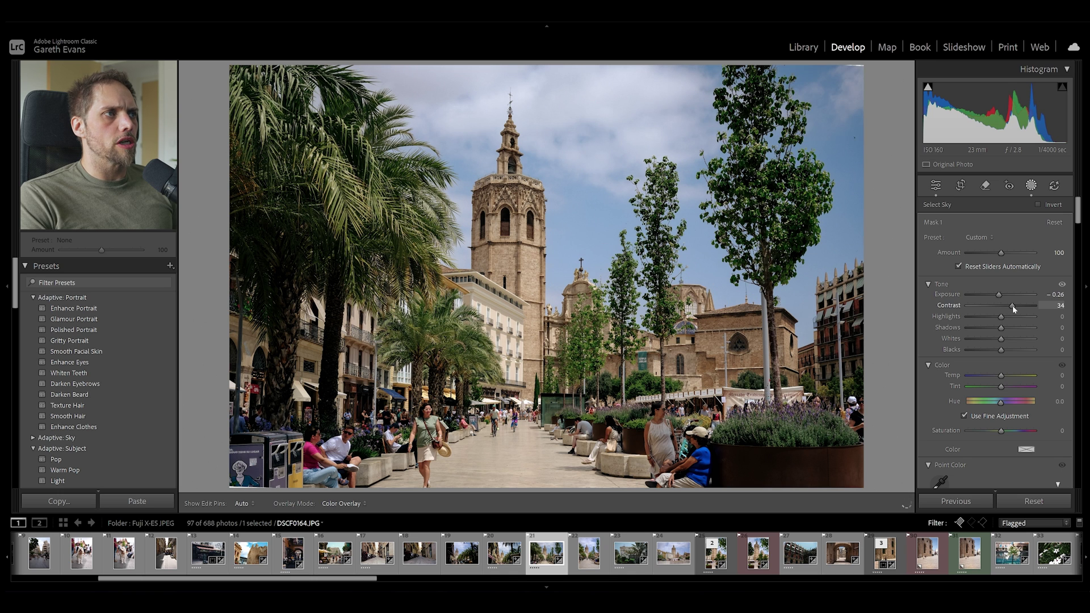
Set the sky mask's blacks to -18 and raise its whites
{"action": "left_click_drag", "start_coordinate": [999, 350], "coordinate": [992, 350]}
{"action": "left_click", "coordinate": [994, 352]}
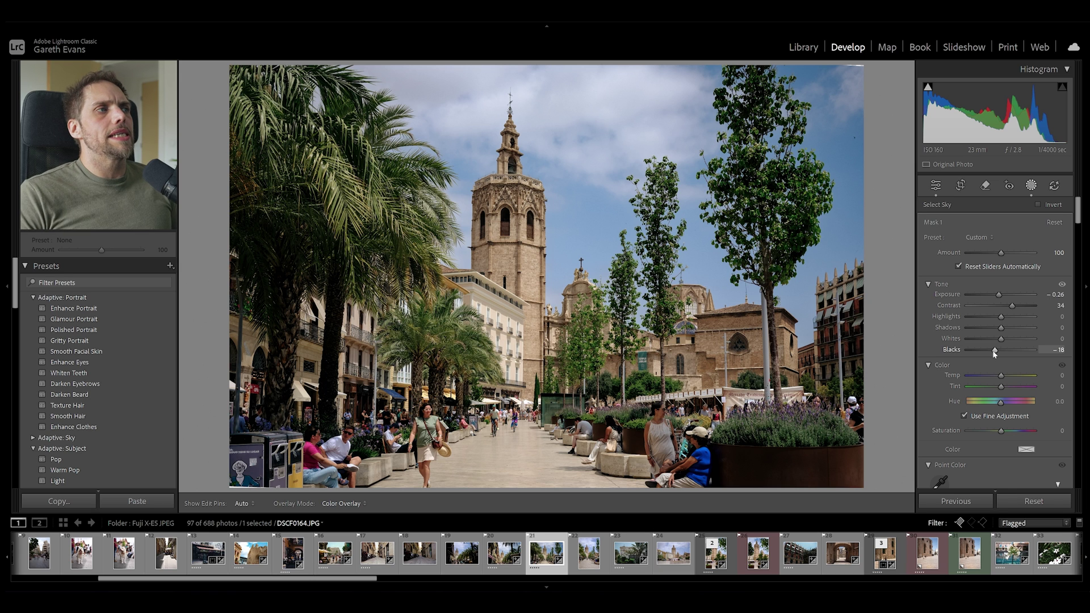
{"action": "left_click_drag", "start_coordinate": [1001, 339], "coordinate": [1015, 346]}
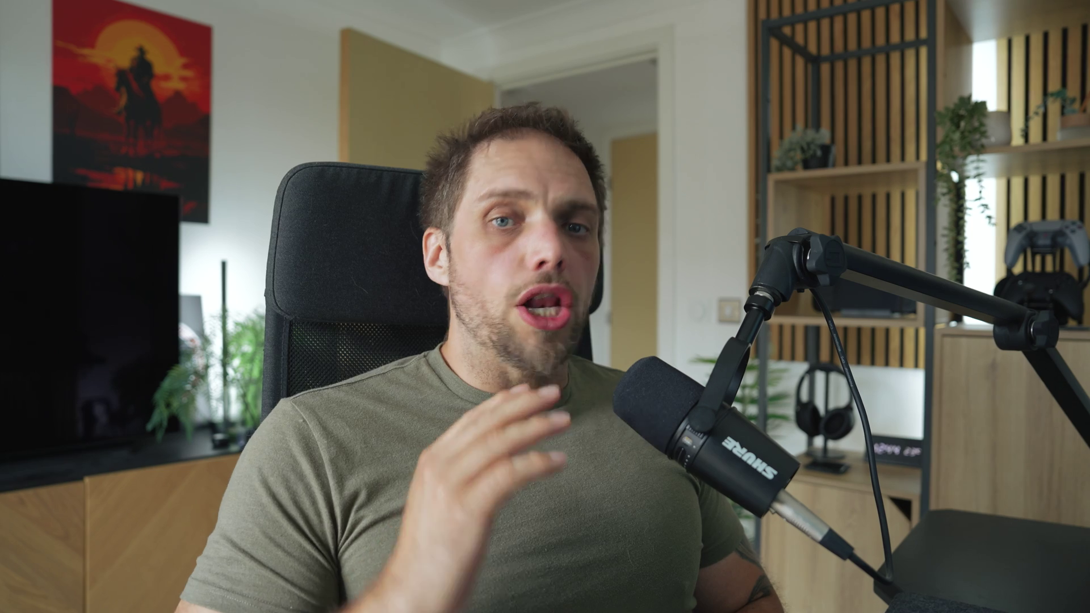